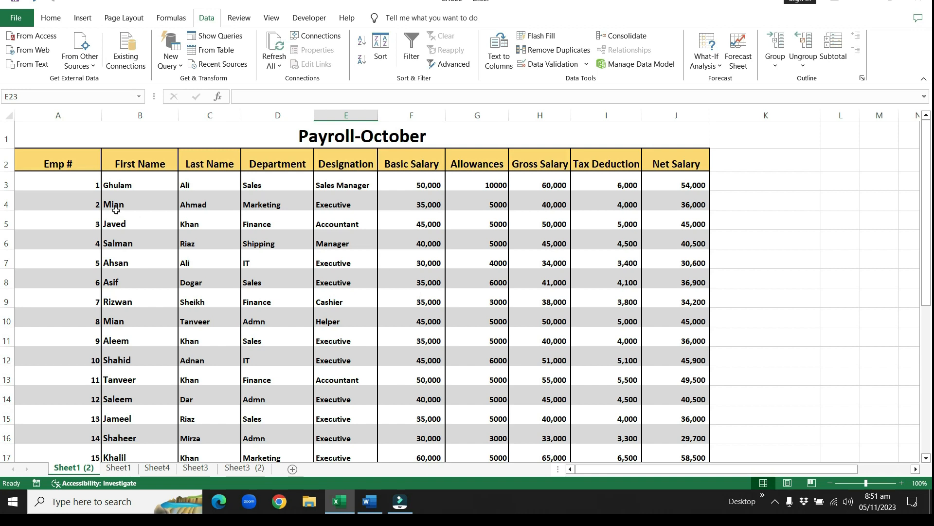
Step: Turn on filtering for the header row A2:J2 and filter the Department column to show only Finance
drag(70, 159, 651, 165)
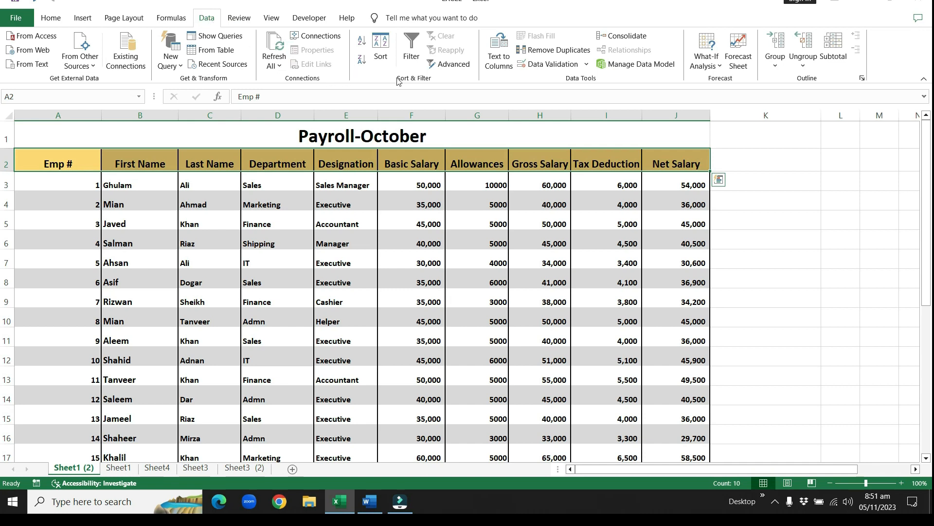
click(411, 49)
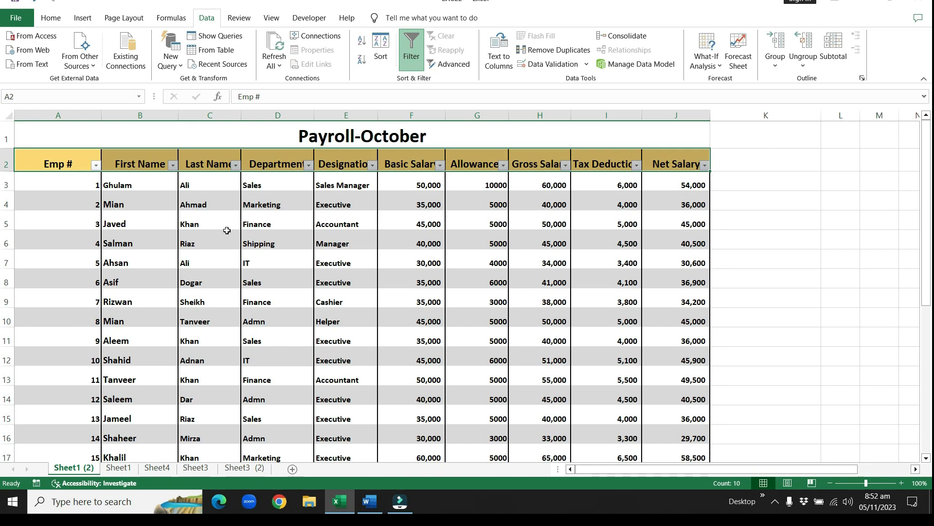
click(309, 166)
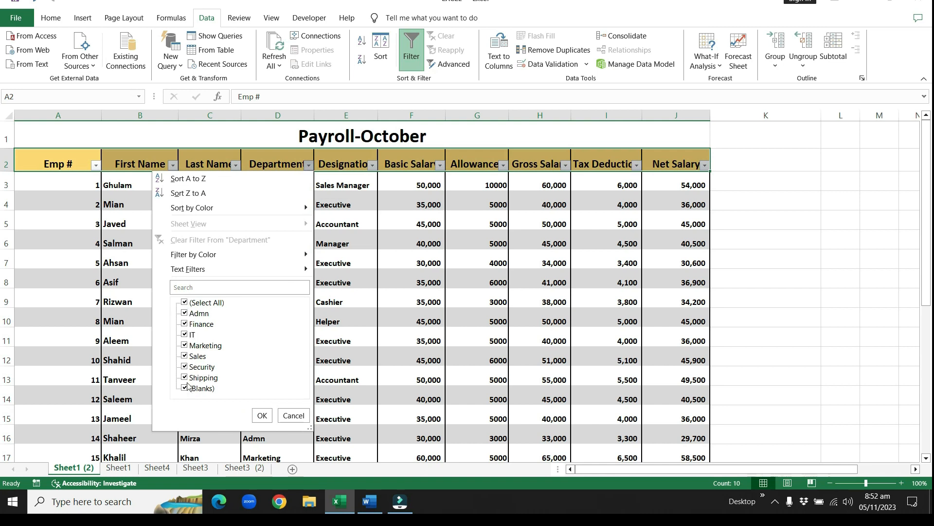
click(185, 303)
click(185, 324)
click(262, 415)
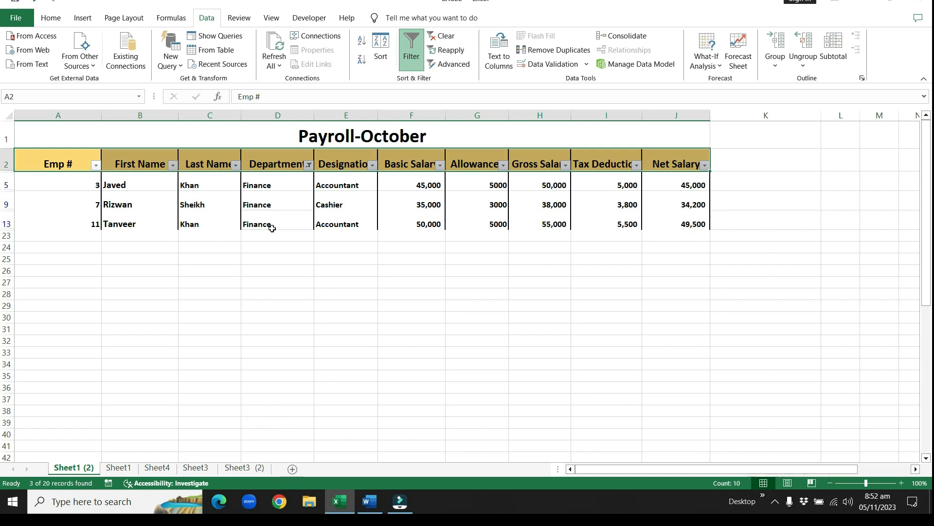
Step: Add IT to the departments shown by the Department column filter
click(309, 165)
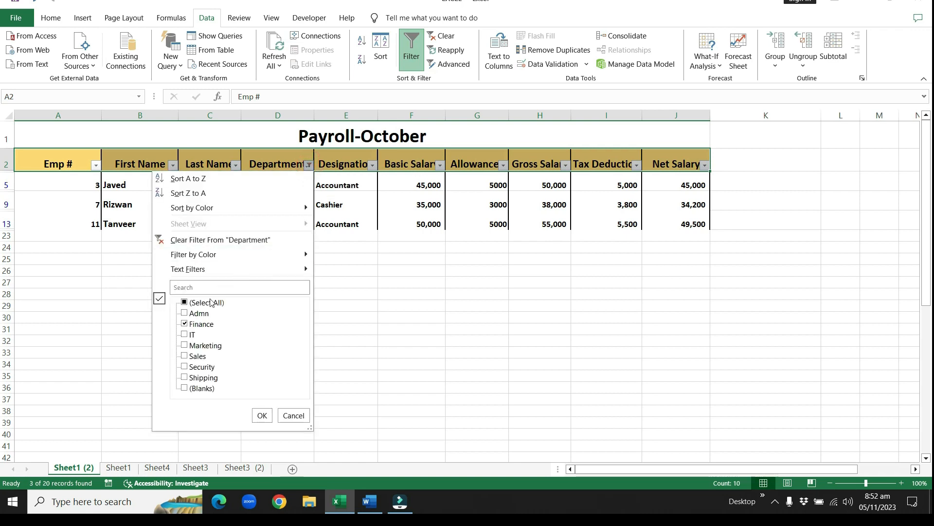
click(184, 334)
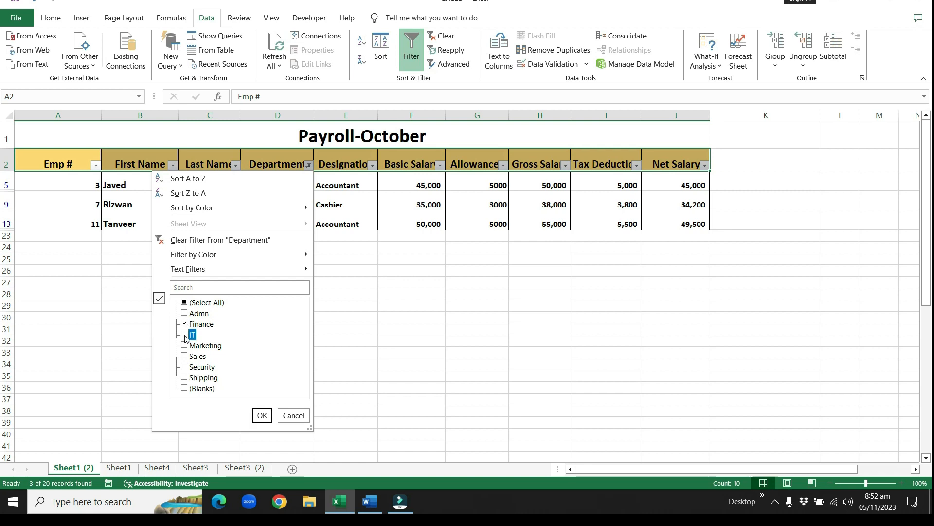
click(262, 416)
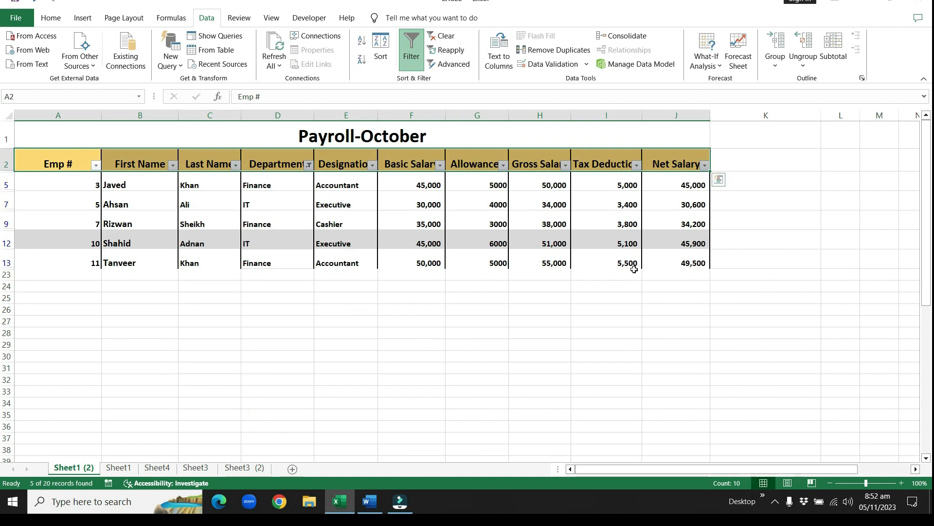
Step: Select all values in the Department filter again and turn off filtering for the payroll table
click(310, 167)
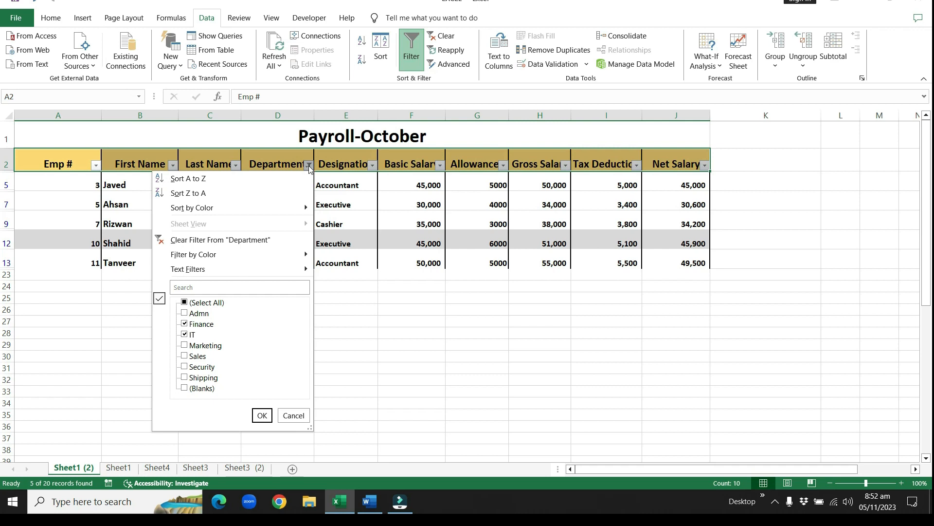
click(185, 304)
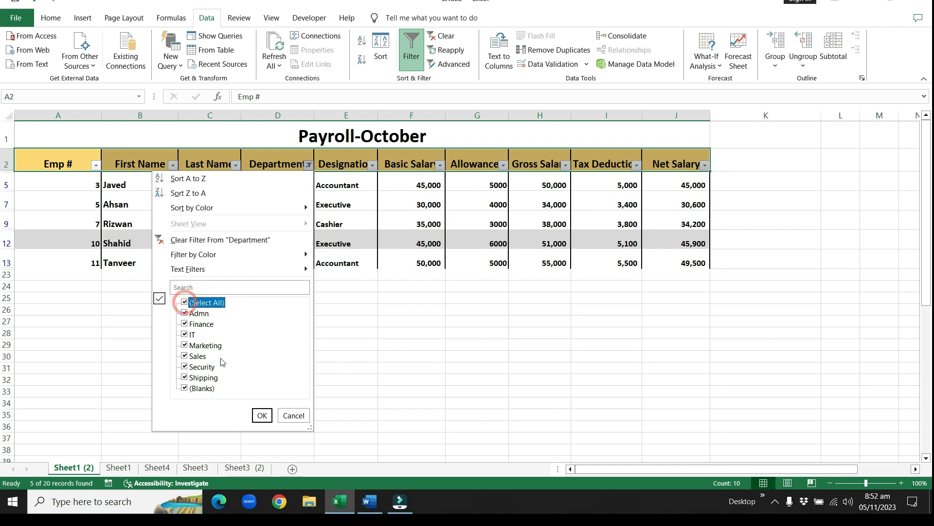
click(262, 415)
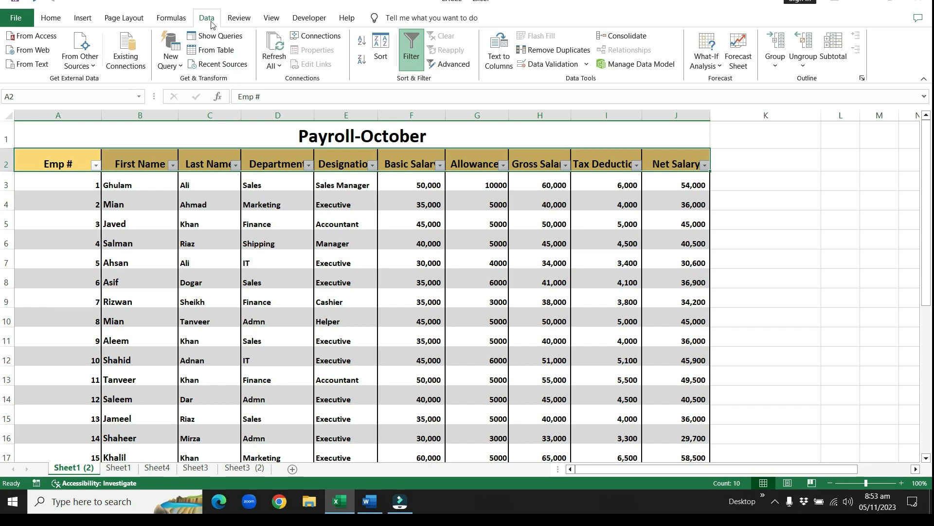
click(412, 58)
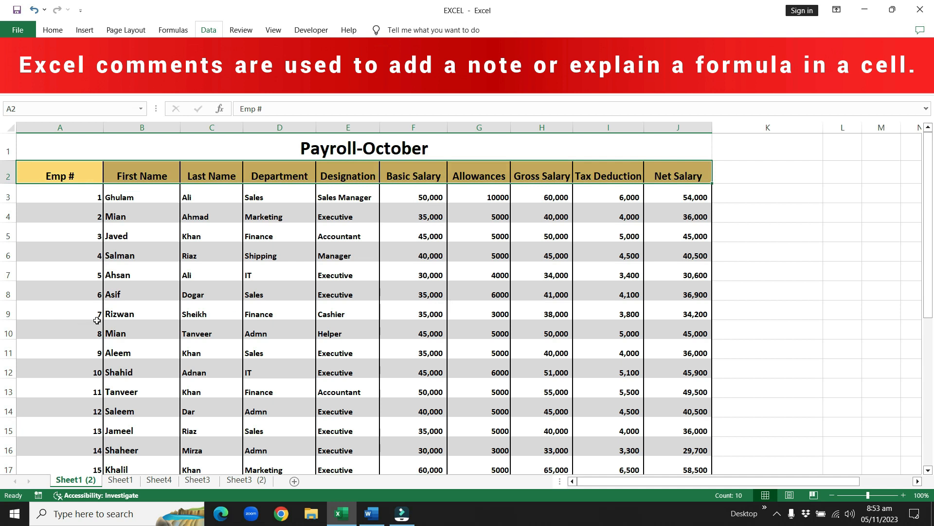
Step: Insert a comment on cell F9 reading "PL CHECK INCREMENT ADDDED TO THIS STAFF?"
click(421, 310)
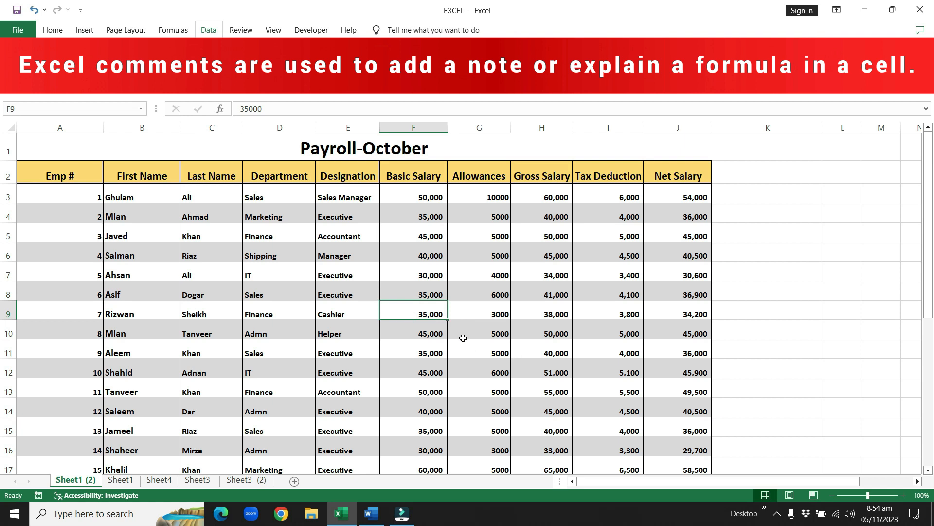
click(413, 310)
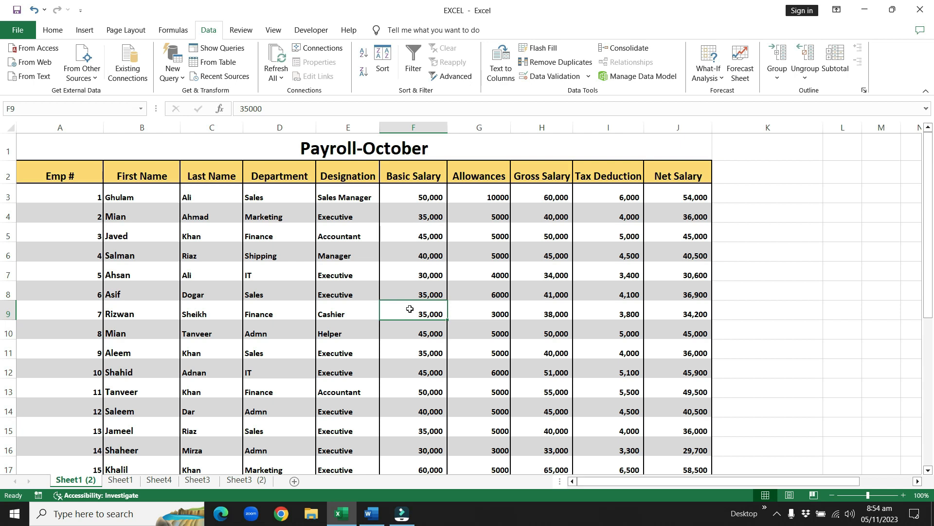
click(424, 312)
right_click(425, 312)
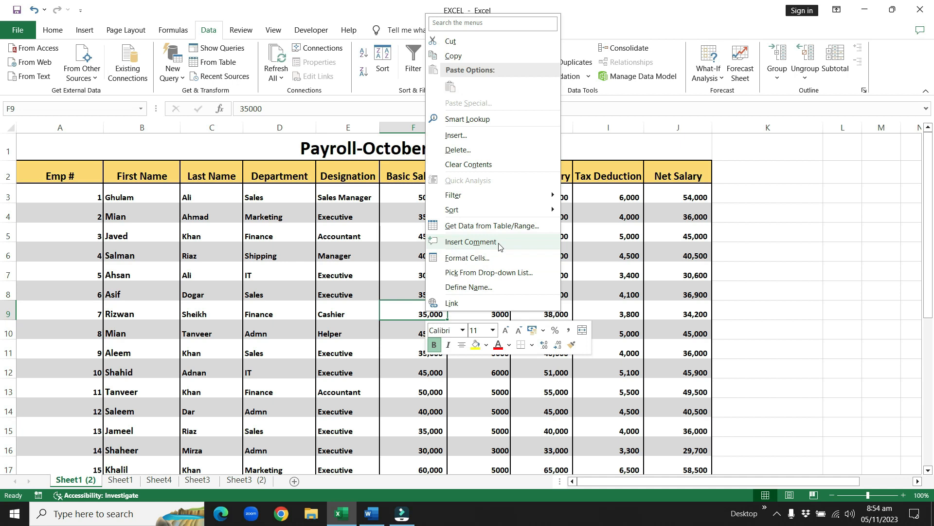
click(471, 242)
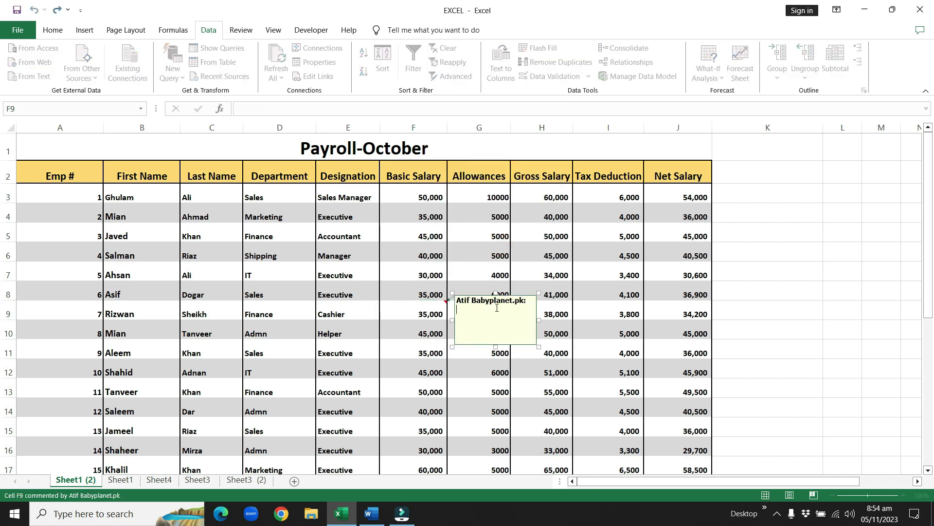
click(465, 310)
text(PL)
text(SE)
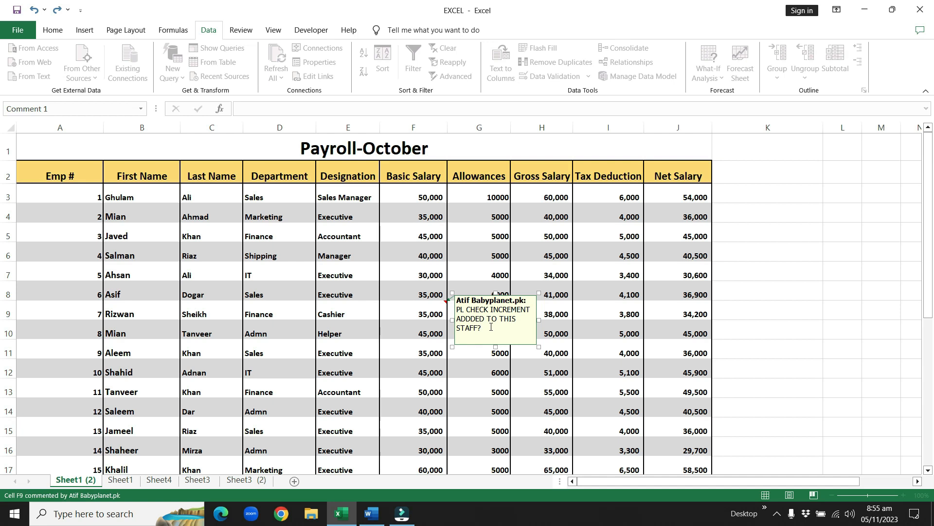
click(467, 370)
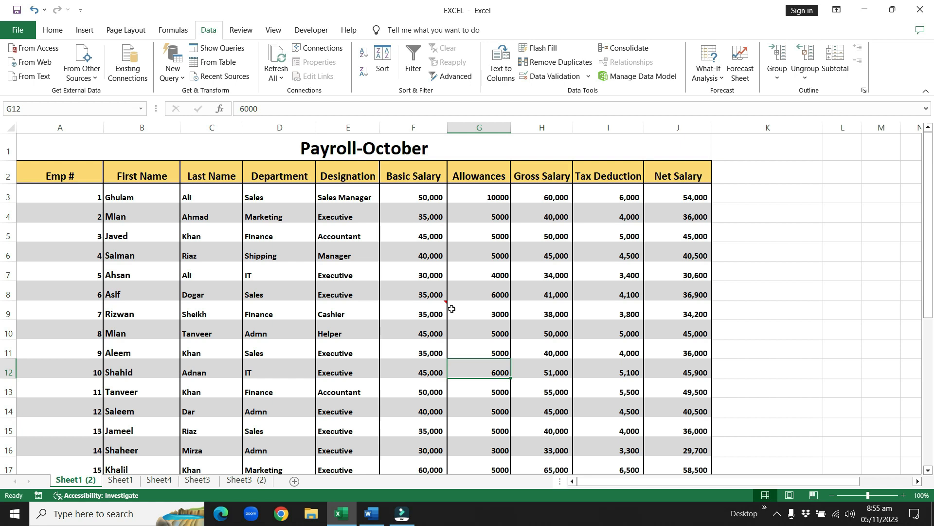
Step: Display the comment on cell F9 and delete it
mouse_move(443, 306)
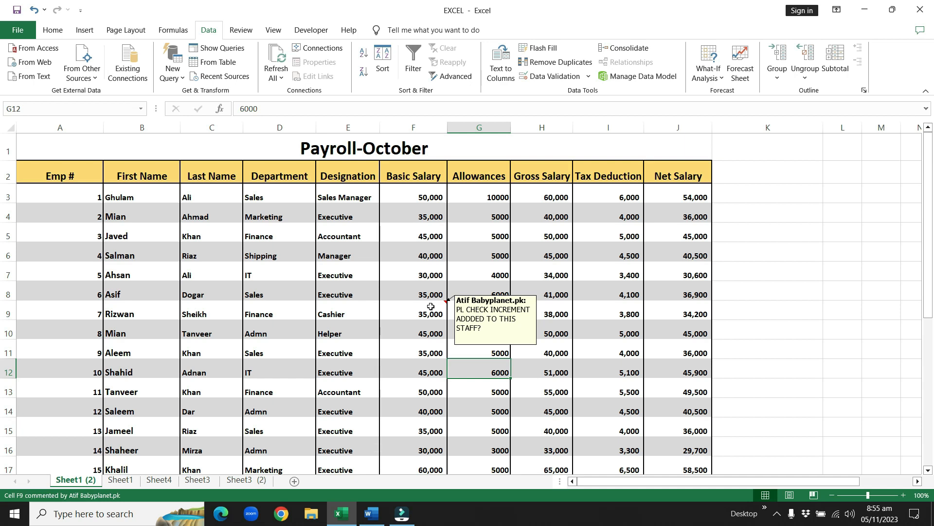
click(431, 306)
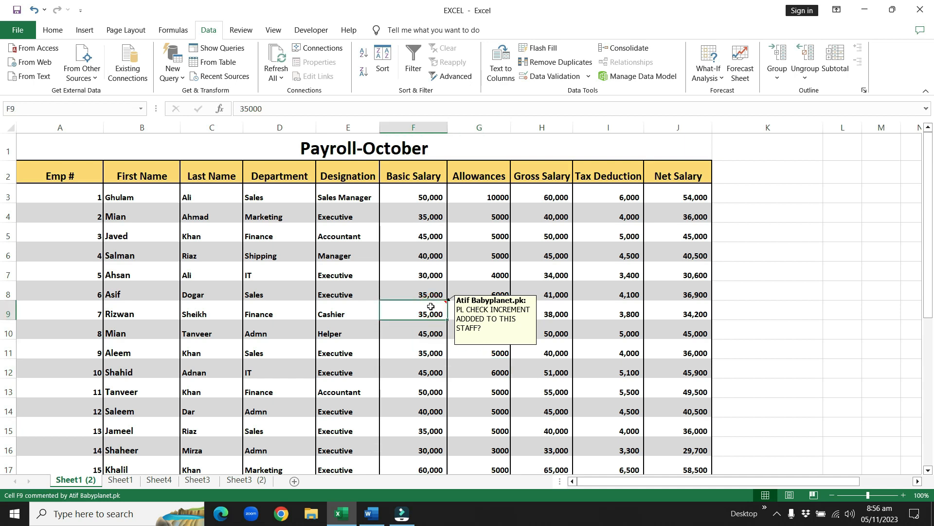
right_click(431, 306)
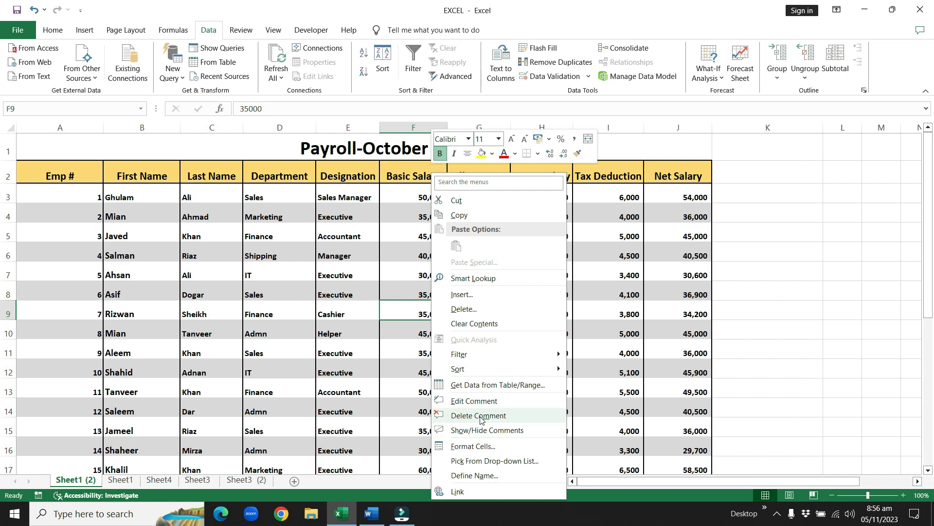
click(481, 416)
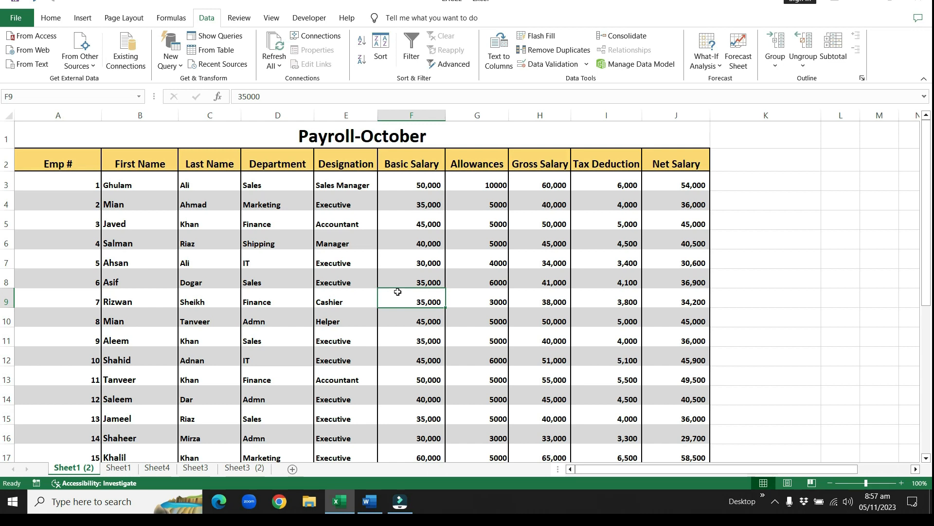
click(118, 185)
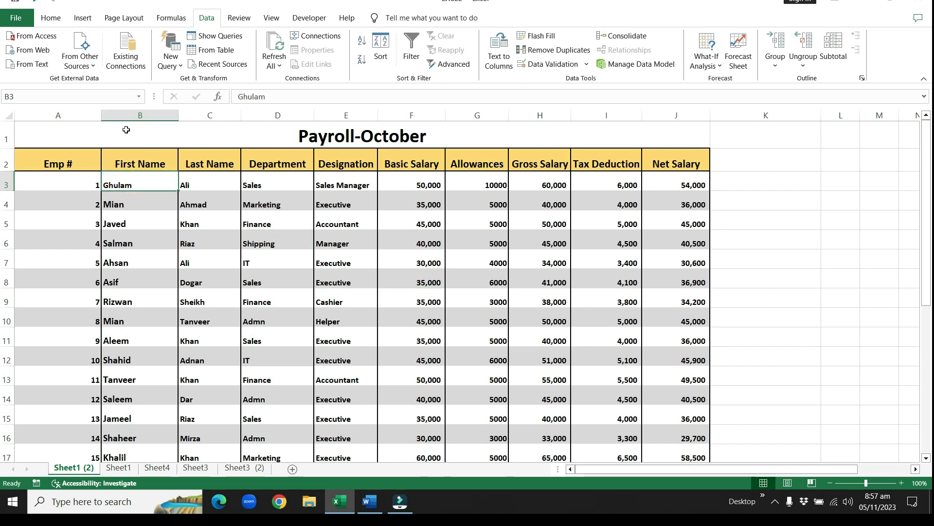
click(193, 184)
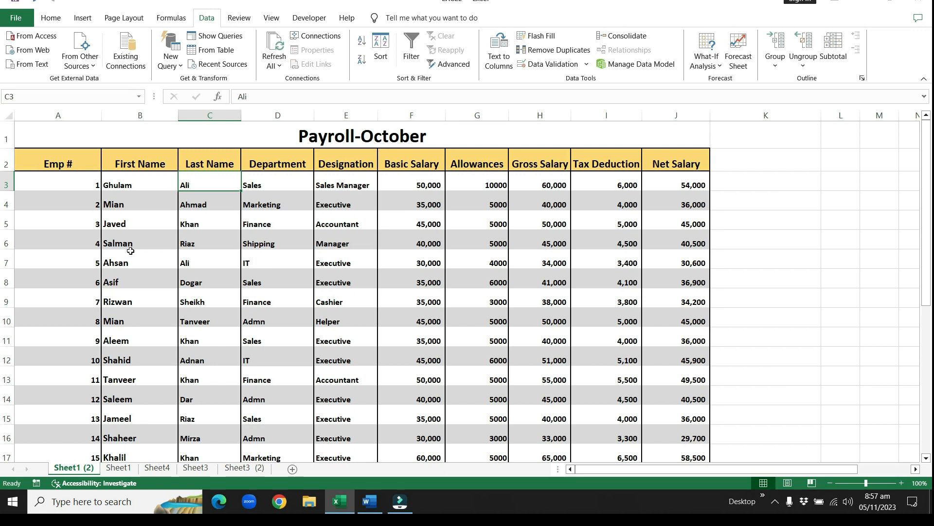
click(118, 186)
drag(168, 185, 183, 187)
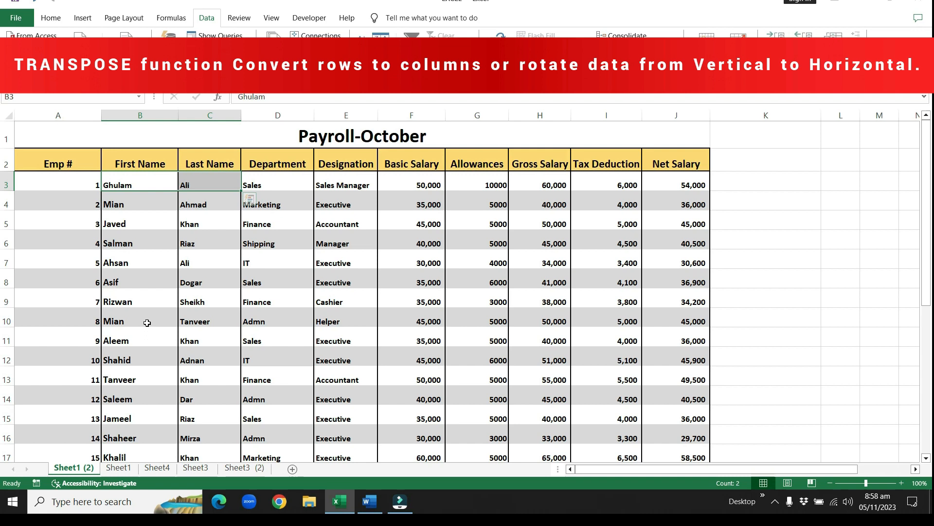
Step: Copy the last employee's record, cells B21:J21, just above the Total row
scroll(145, 323, down, 2)
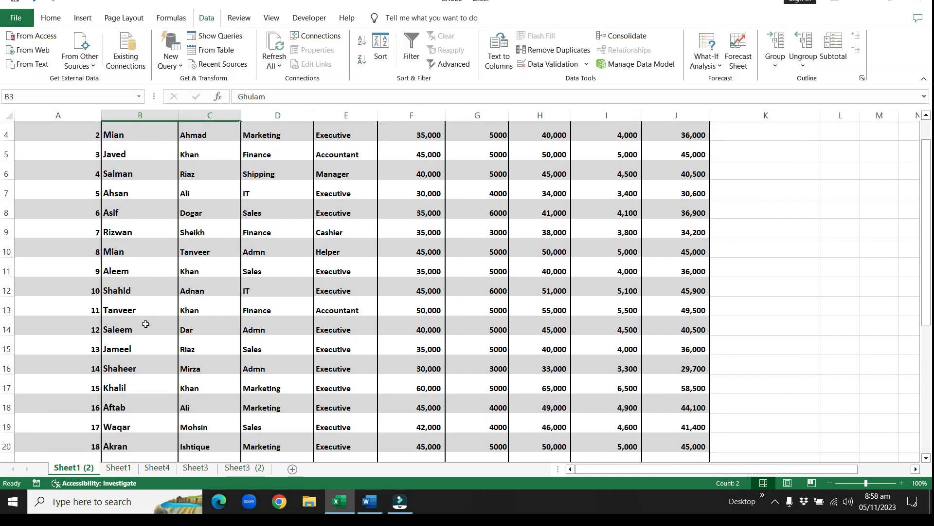
scroll(145, 323, down, 1)
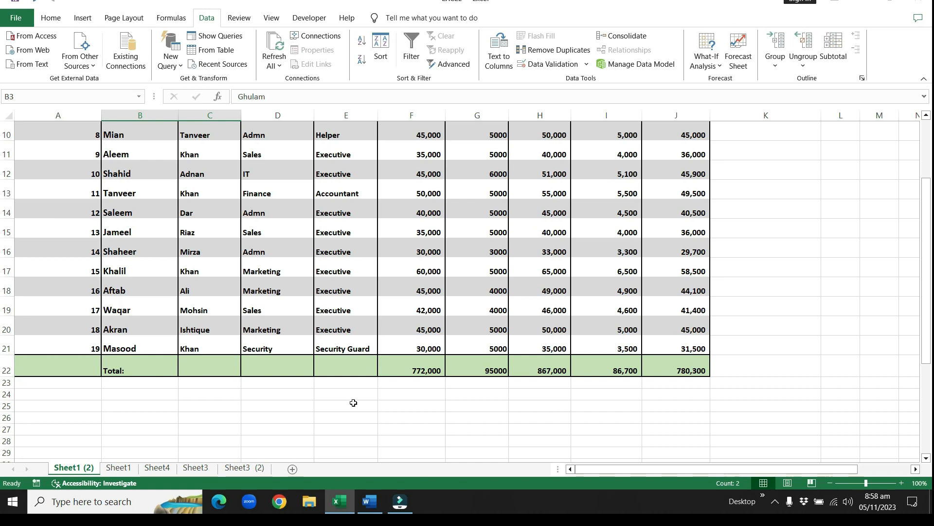
scroll(353, 403, down, 1)
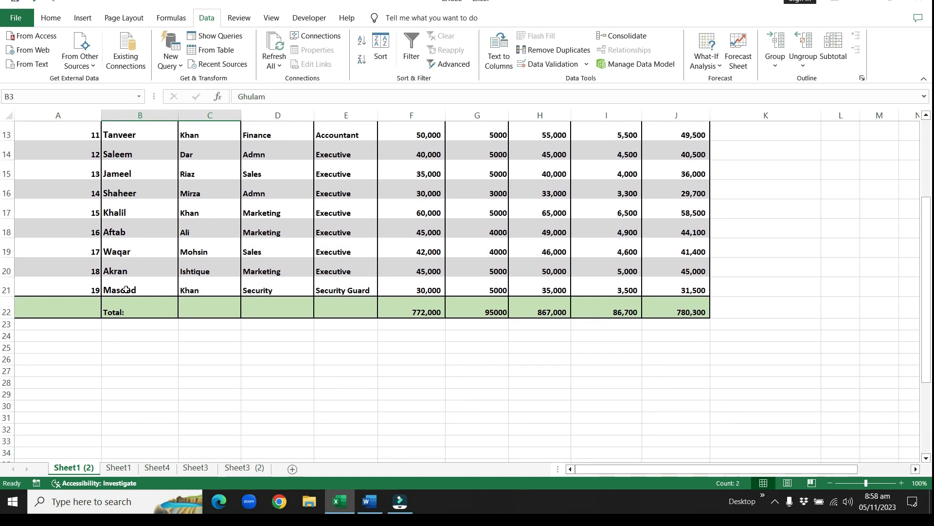
drag(119, 289, 648, 289)
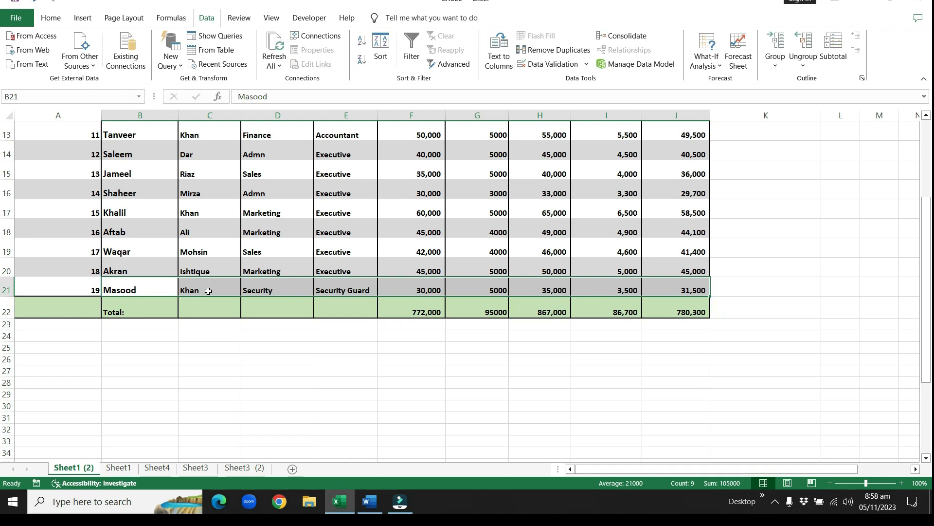
click(194, 336)
drag(138, 287, 664, 283)
right_click(665, 285)
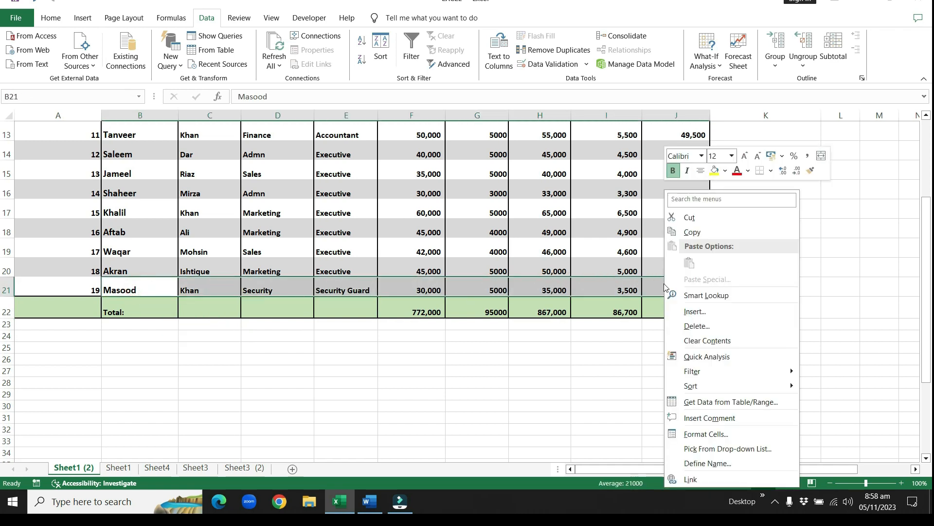
click(693, 232)
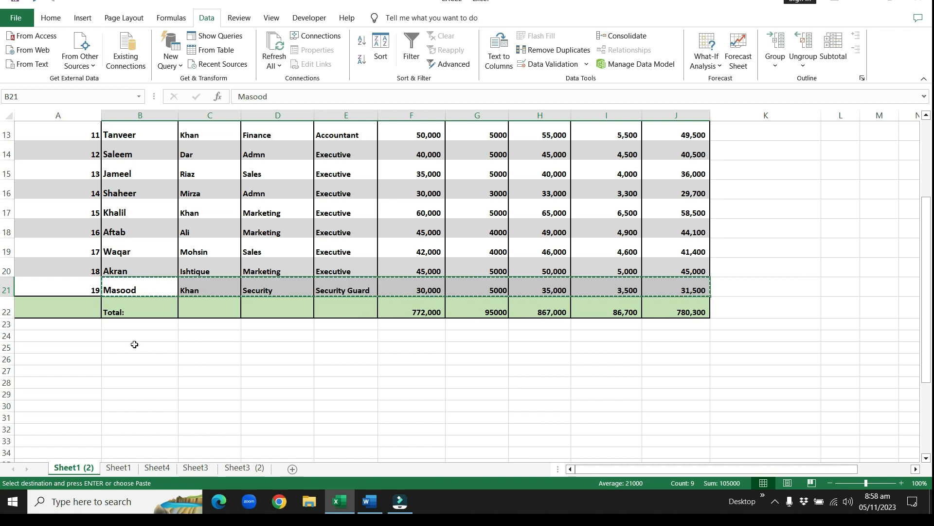
Step: Paste the copied record transposed into a vertical column starting at cell B26
scroll(133, 345, down, 1)
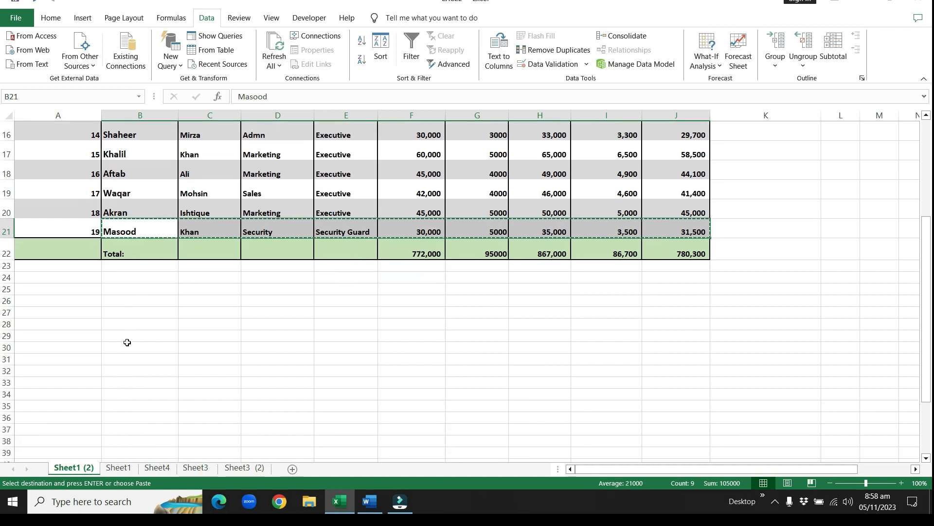
click(133, 301)
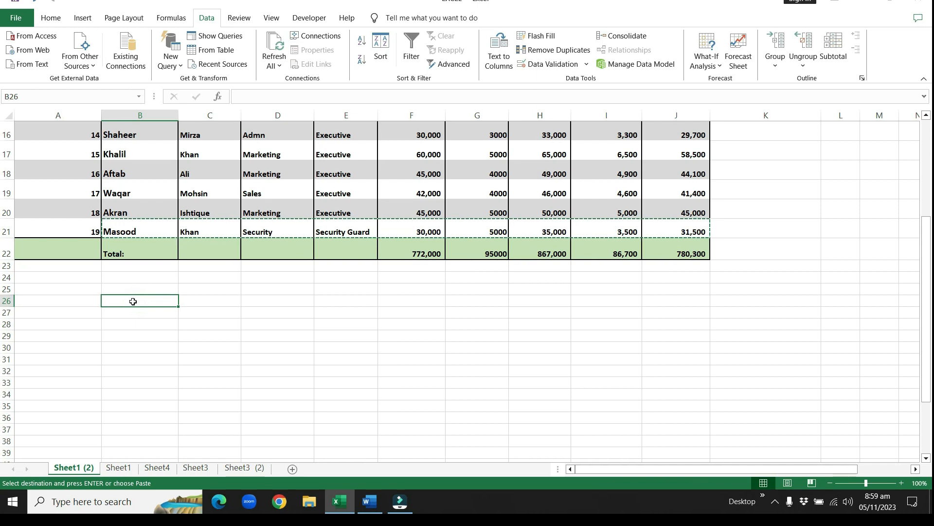
click(133, 301)
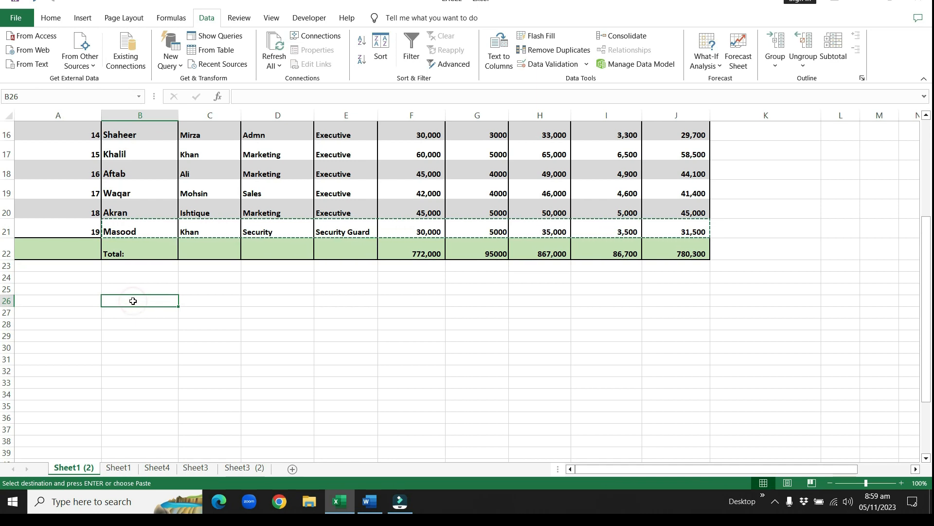
right_click(133, 301)
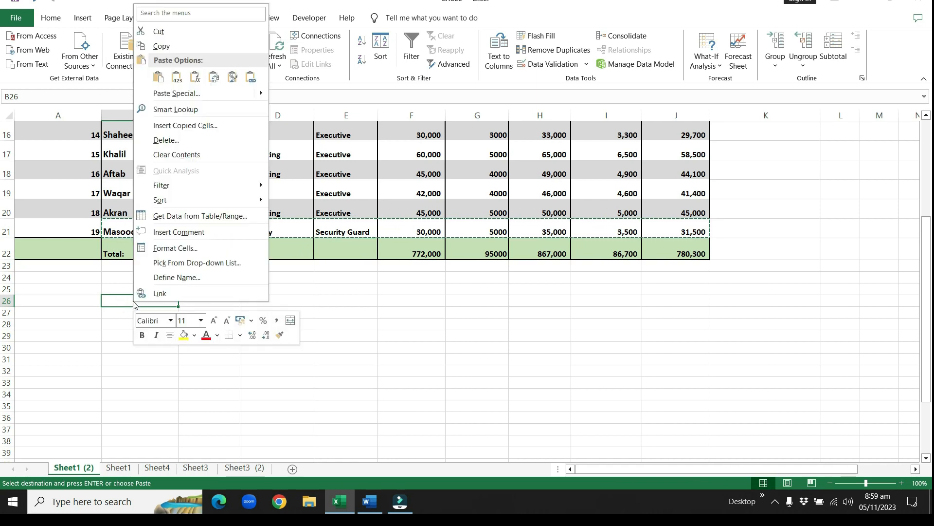
click(160, 77)
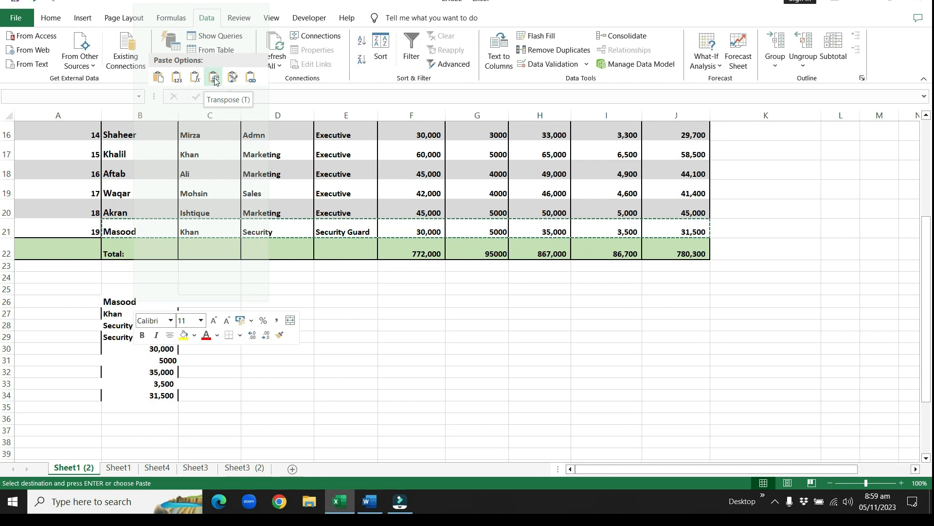
Step: Complete the Transpose paste of the copied employee record into cells B26:B34
click(215, 78)
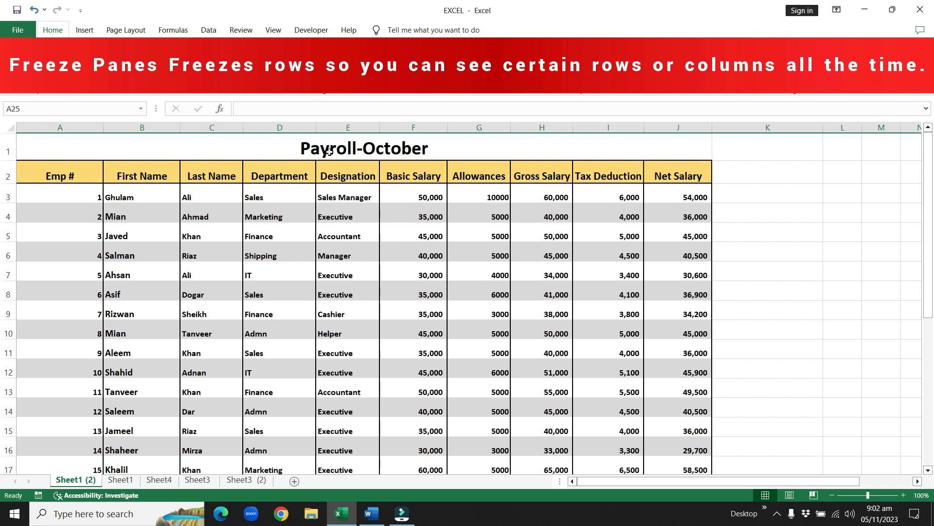
Step: Examine the Payroll-October title, the column headers in row 2 and the employee records down to the Total row
click(349, 148)
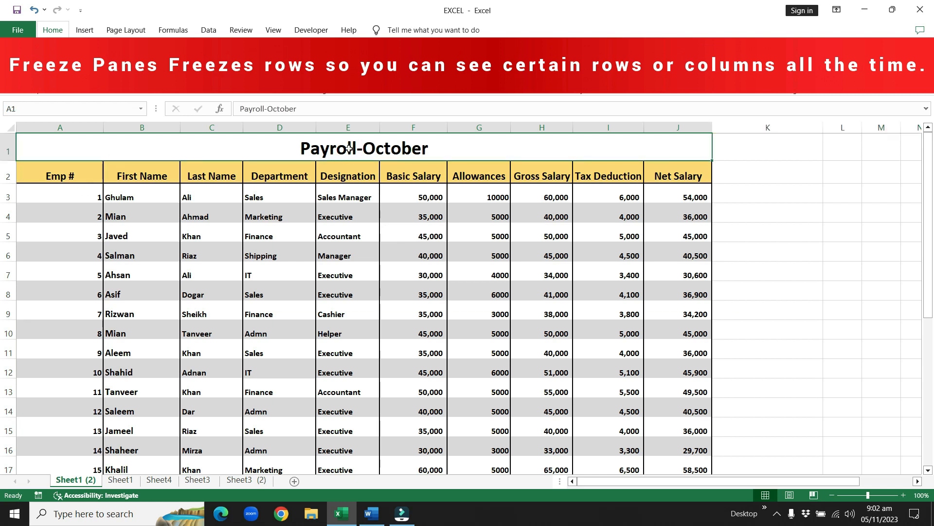
click(59, 173)
drag(98, 172, 661, 174)
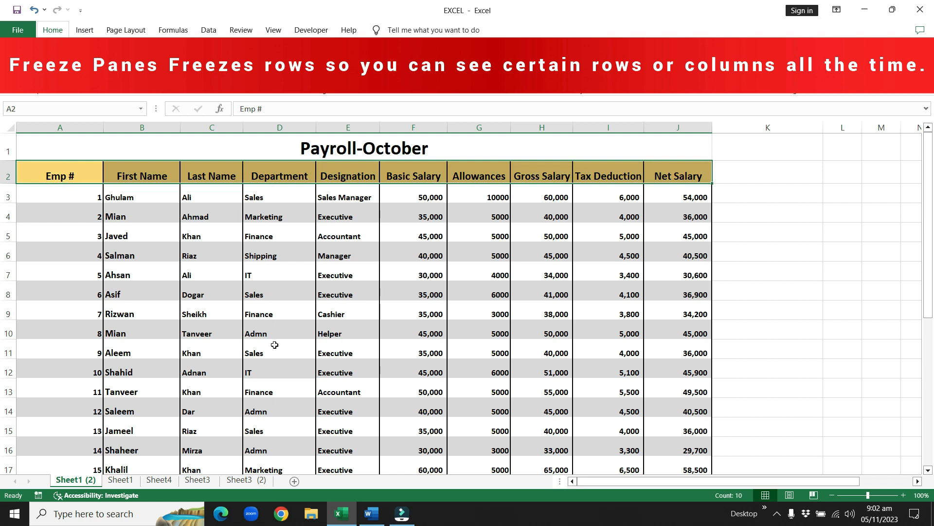
click(270, 177)
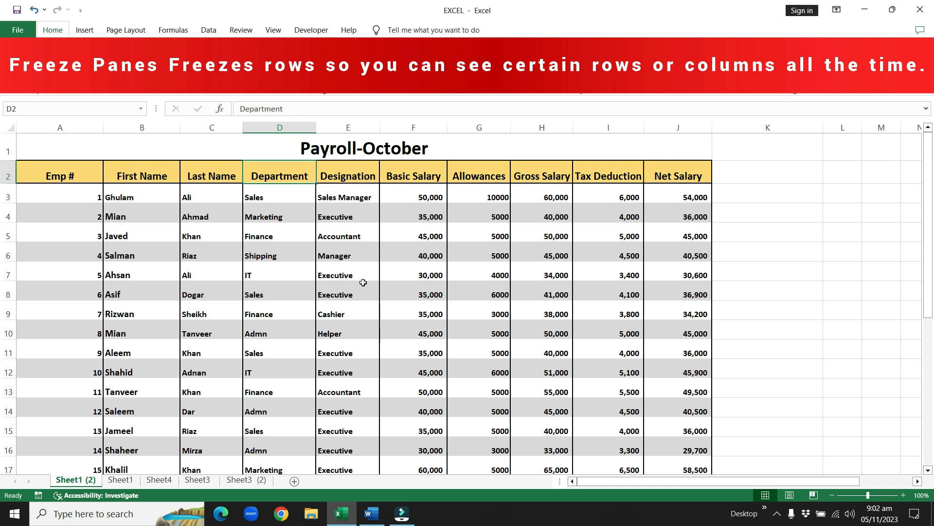
scroll(361, 282, down, 1)
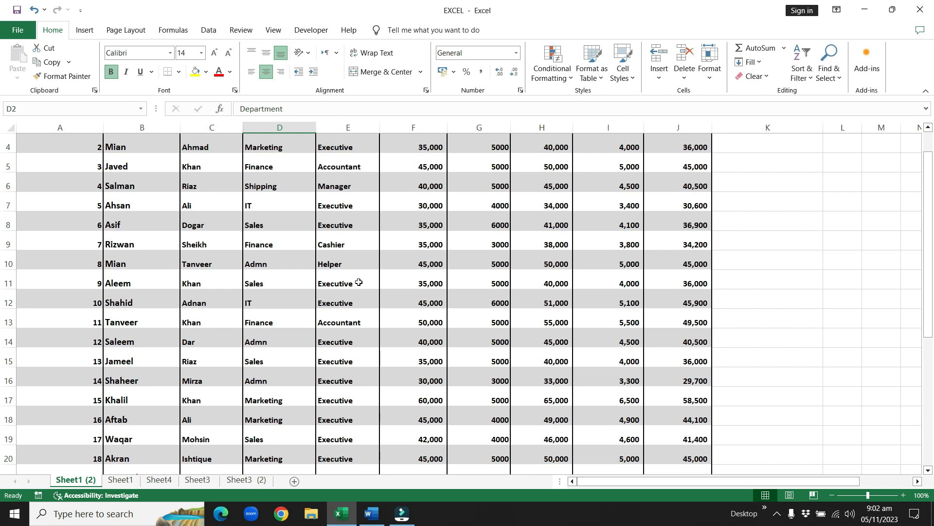
scroll(359, 282, up, 1)
scroll(373, 239, down, 2)
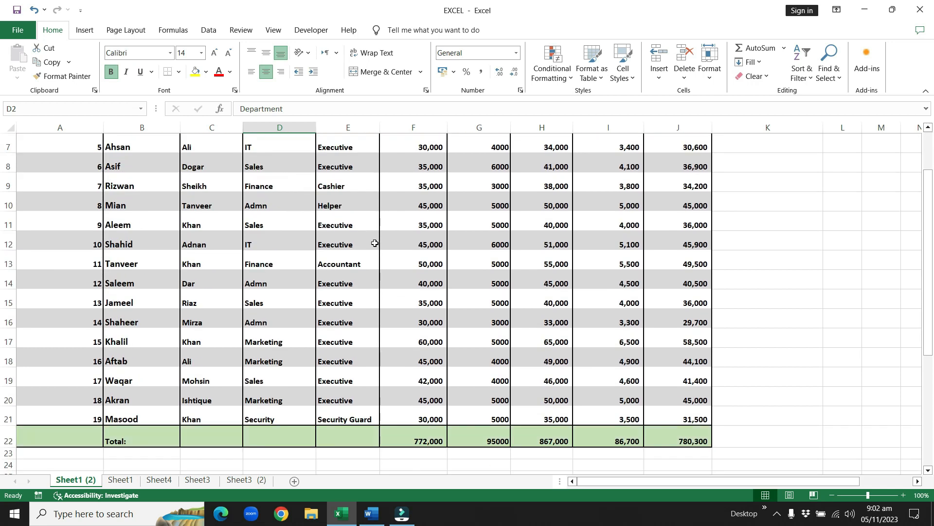
scroll(374, 243, up, 2)
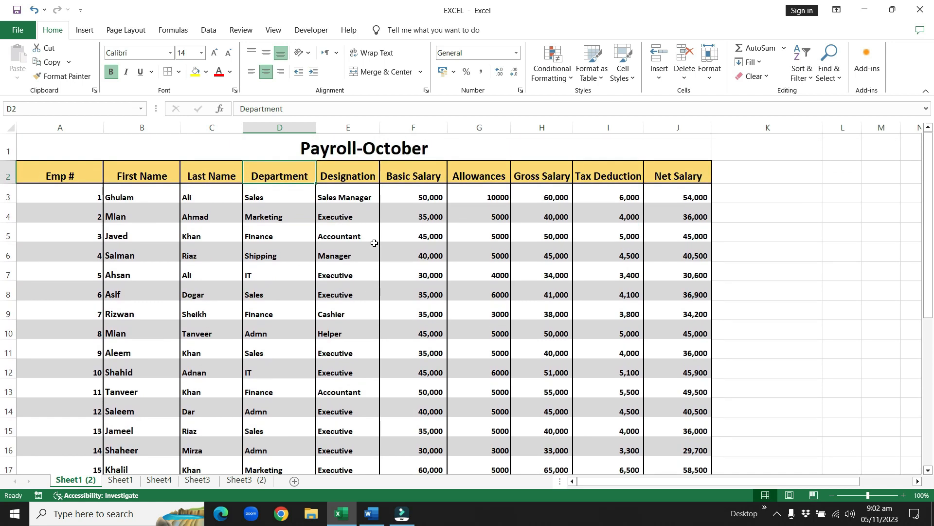
scroll(374, 243, down, 1)
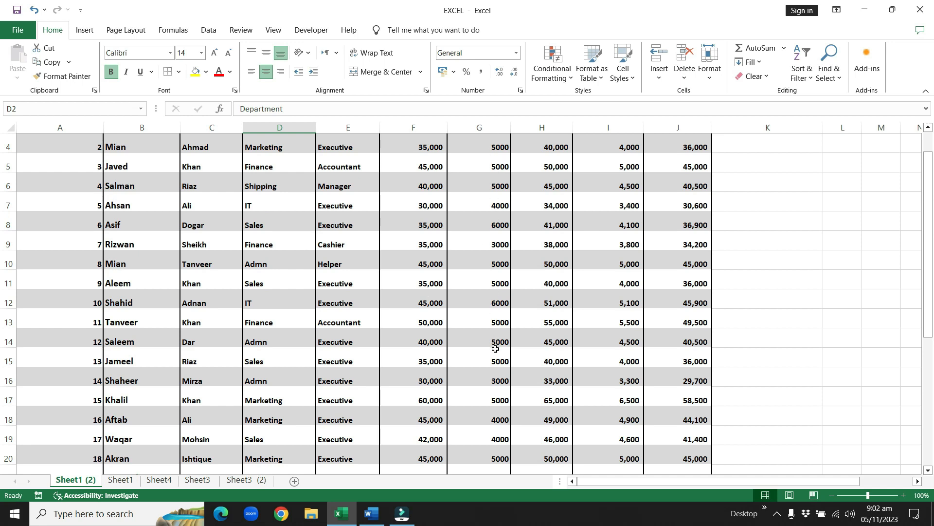
scroll(494, 349, up, 1)
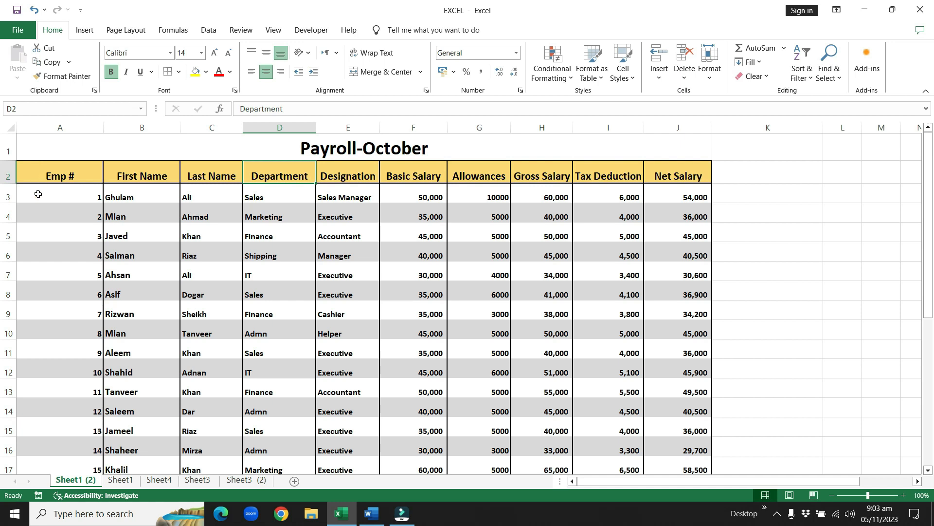
Step: Freeze the title and header rows above cell A3 with Freeze Panes
click(99, 146)
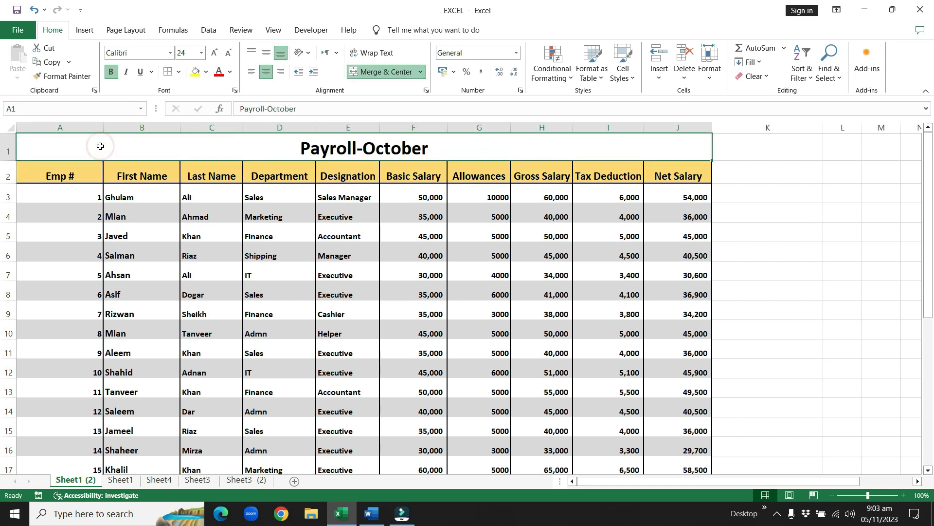
click(64, 173)
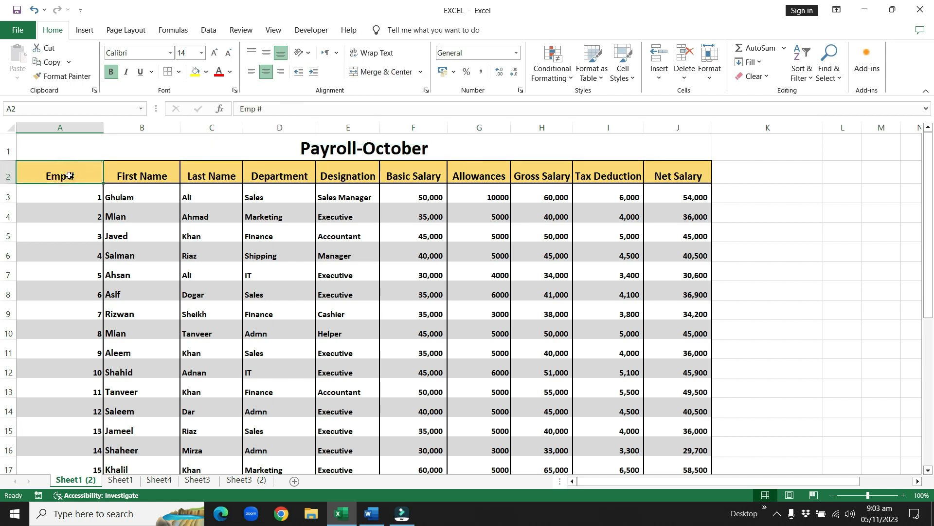
click(64, 191)
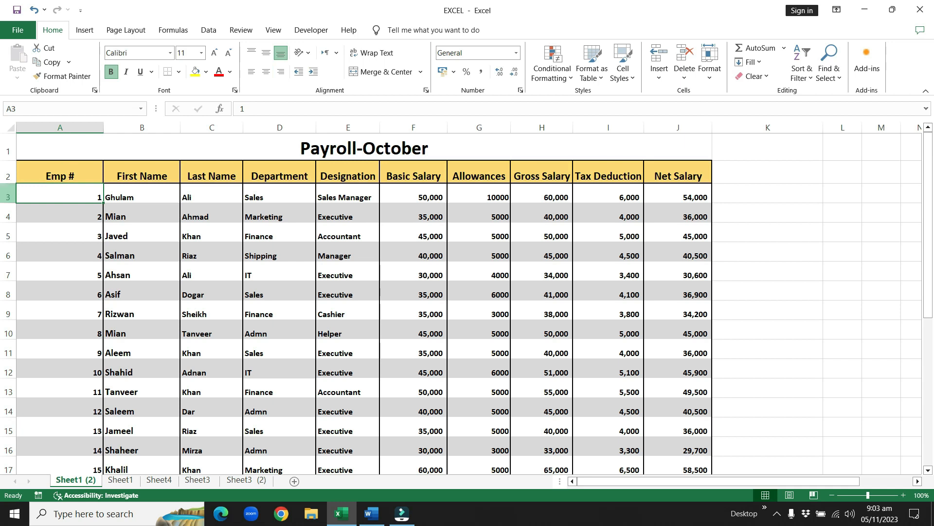
click(68, 195)
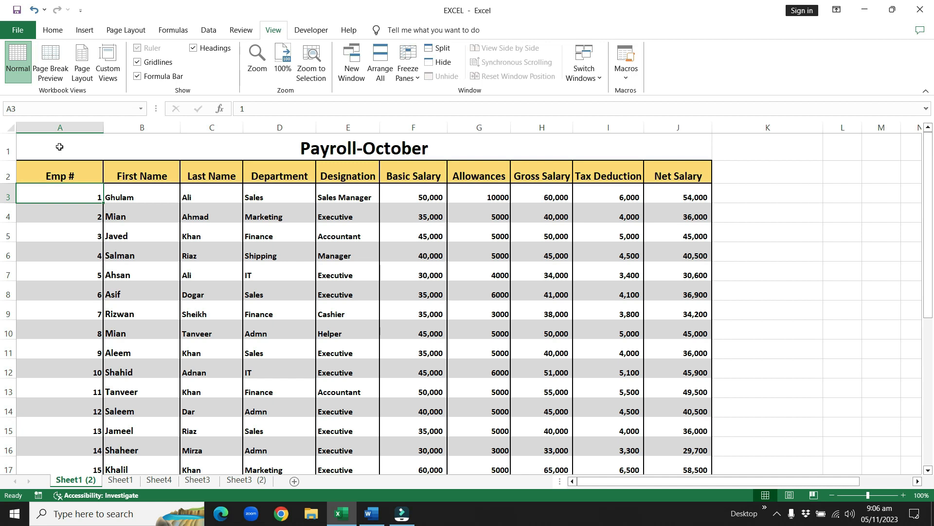
click(78, 191)
click(68, 190)
click(271, 31)
click(411, 76)
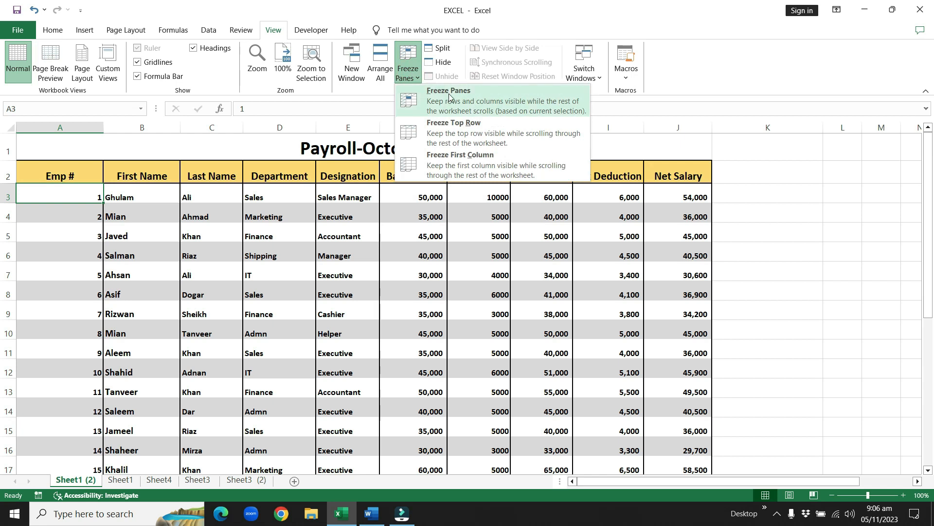
click(449, 98)
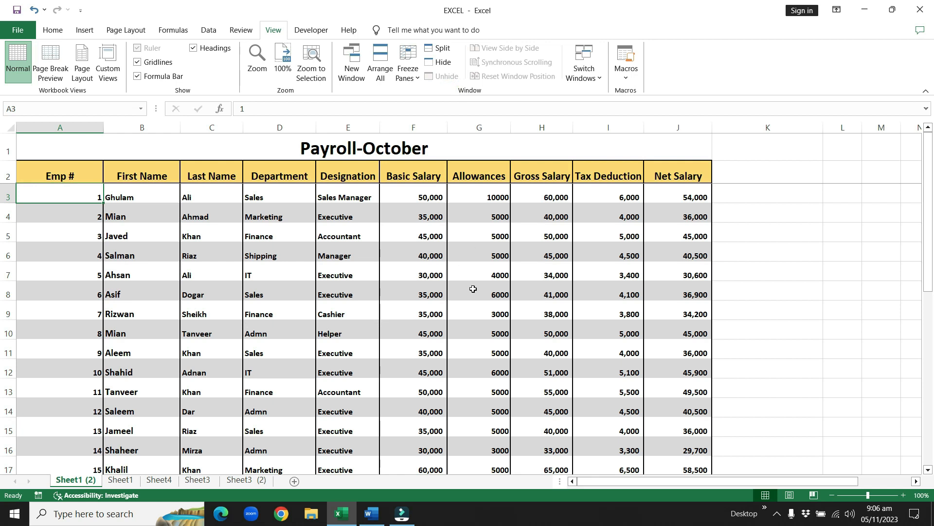
Step: Check how the frozen title and header rows behave while moving down and up through the employee records
scroll(473, 289, down, 1)
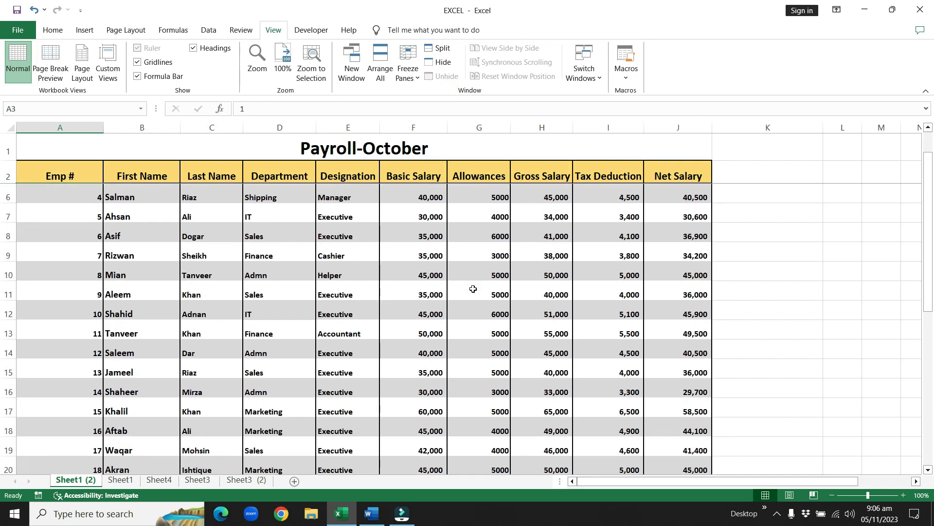
scroll(473, 289, down, 1)
scroll(473, 289, up, 1)
scroll(438, 349, down, 1)
scroll(437, 348, up, 2)
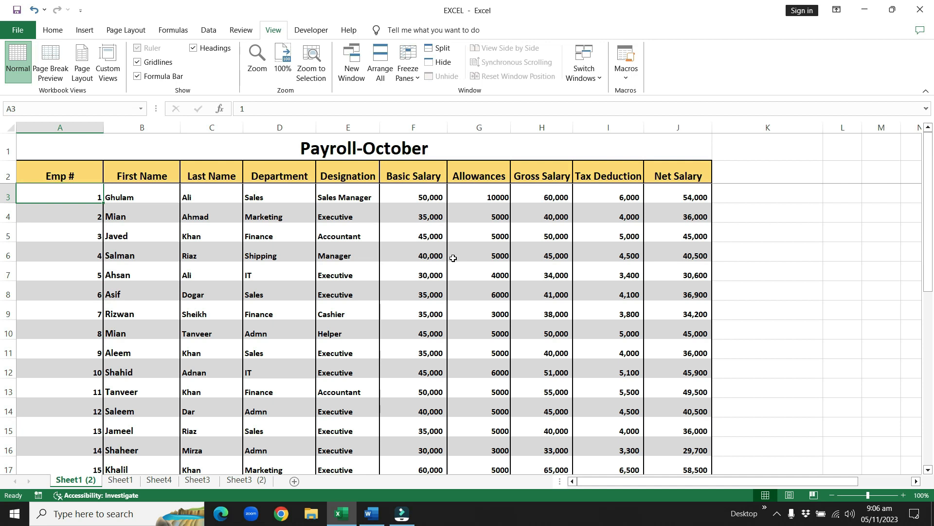
scroll(453, 258, down, 1)
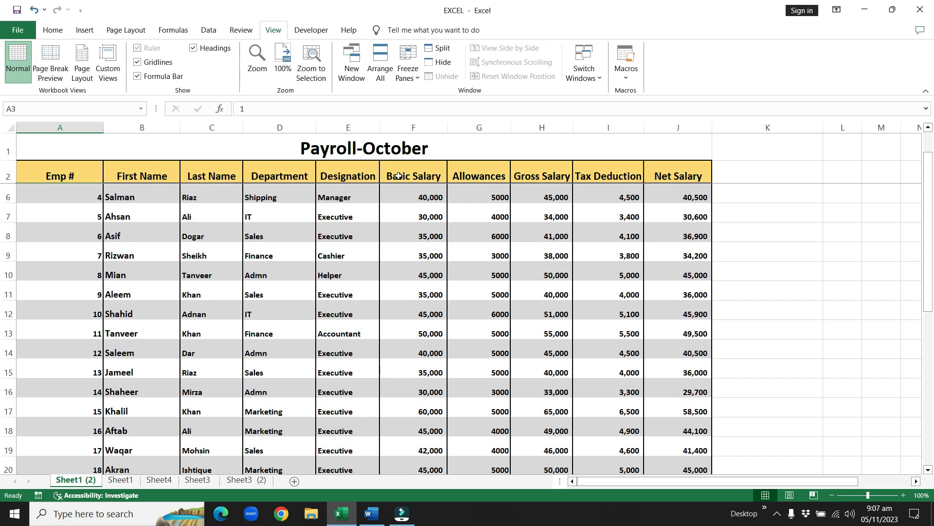
scroll(328, 256, up, 1)
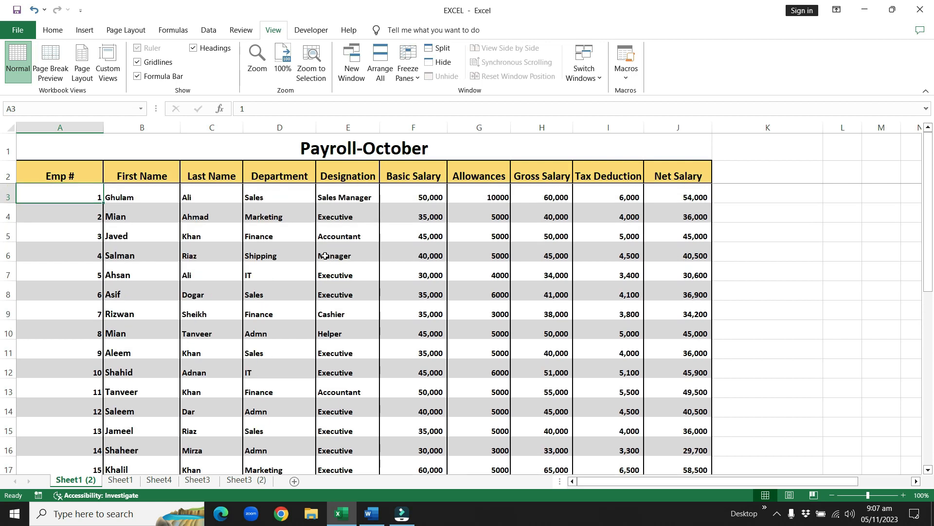
Step: Unfreeze the panes and check how the title and header rows scroll with the sheet
click(410, 72)
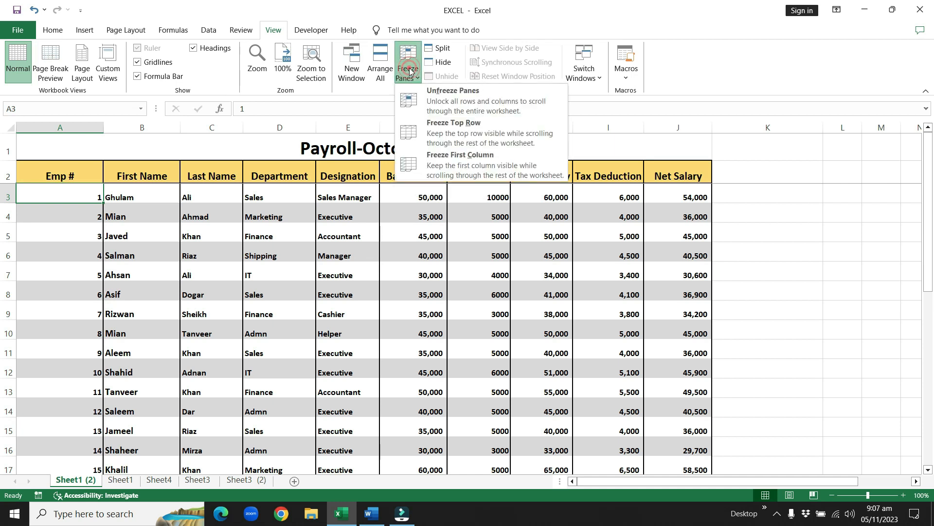
click(487, 101)
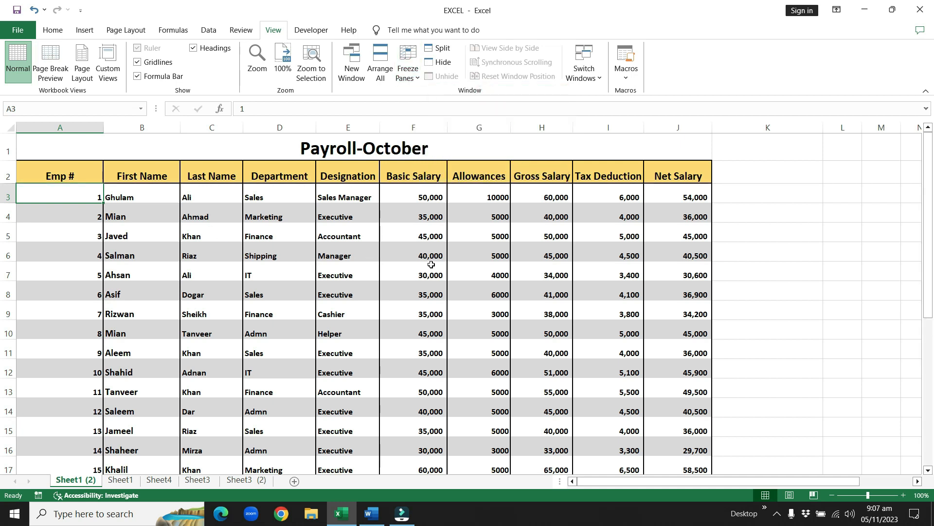
scroll(430, 264, down, 1)
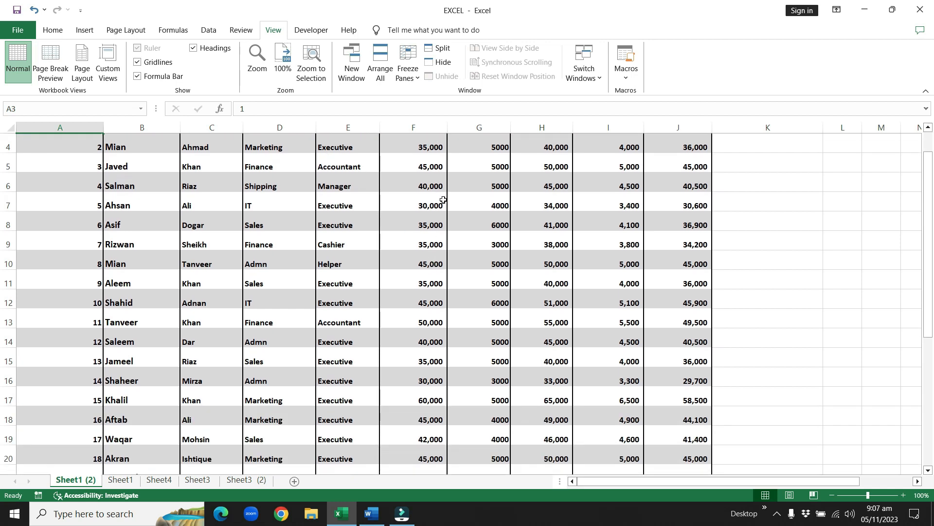
scroll(443, 200, up, 1)
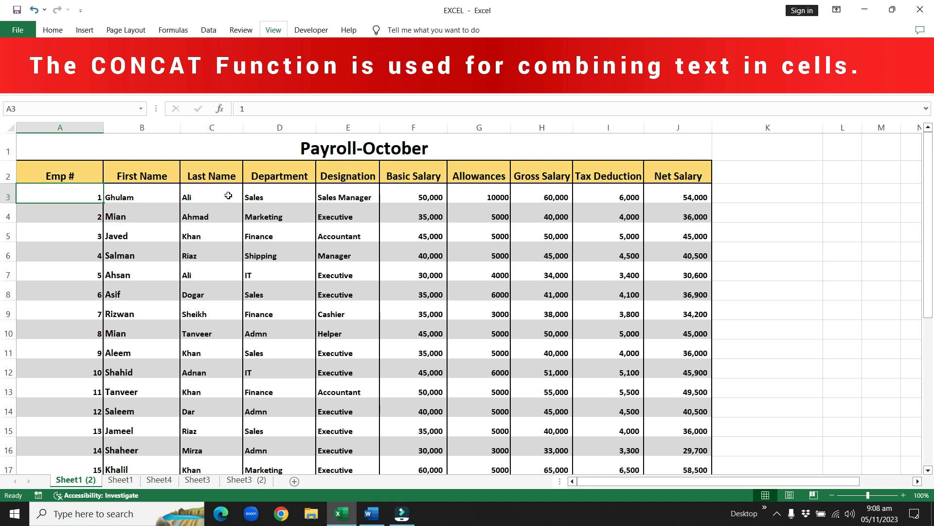
Step: Enter the formula =CONCATENATE(B3,C3) in cell K3 to join the first employee's first and last names
click(765, 194)
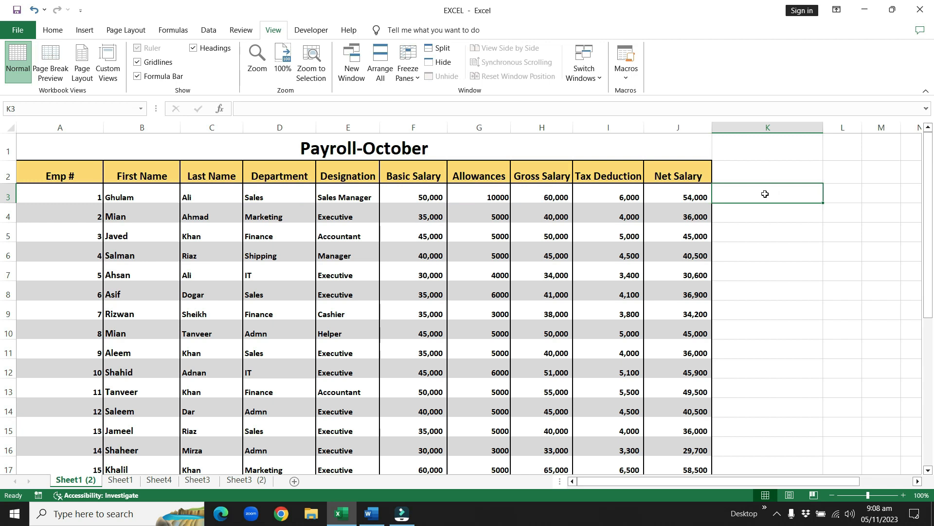
text(=)
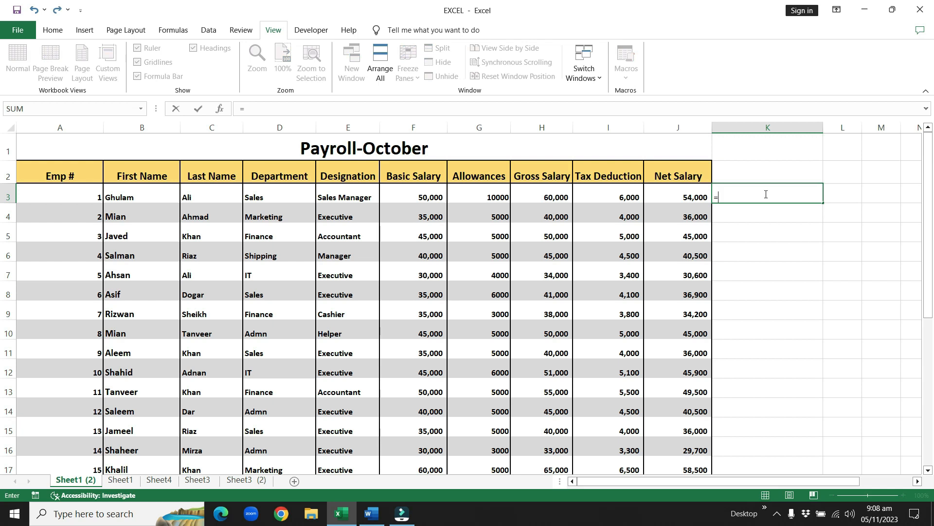
text(T)
key(BackSpace)
text(CON)
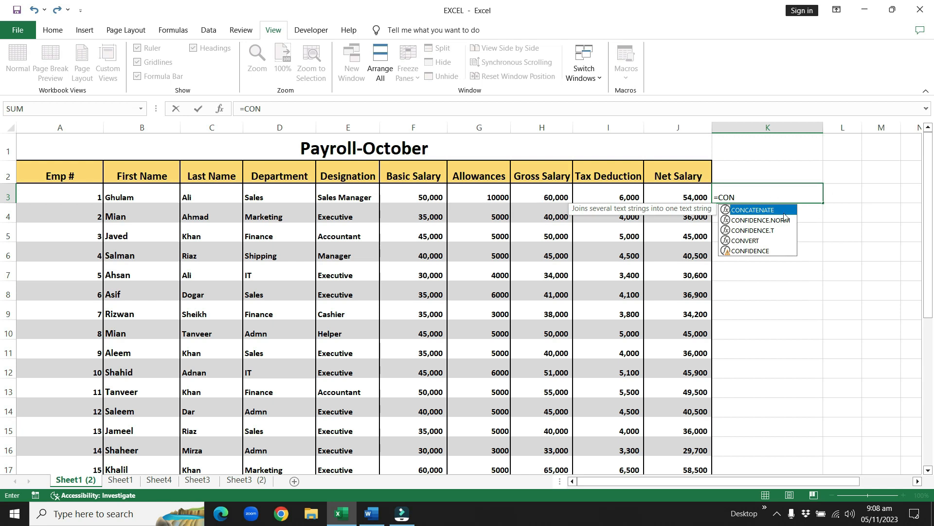
double_click(726, 210)
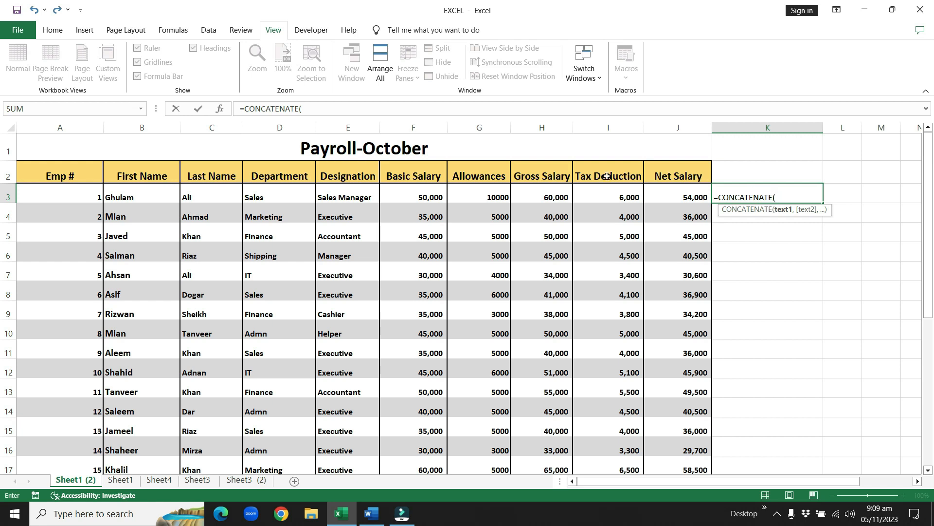
click(151, 194)
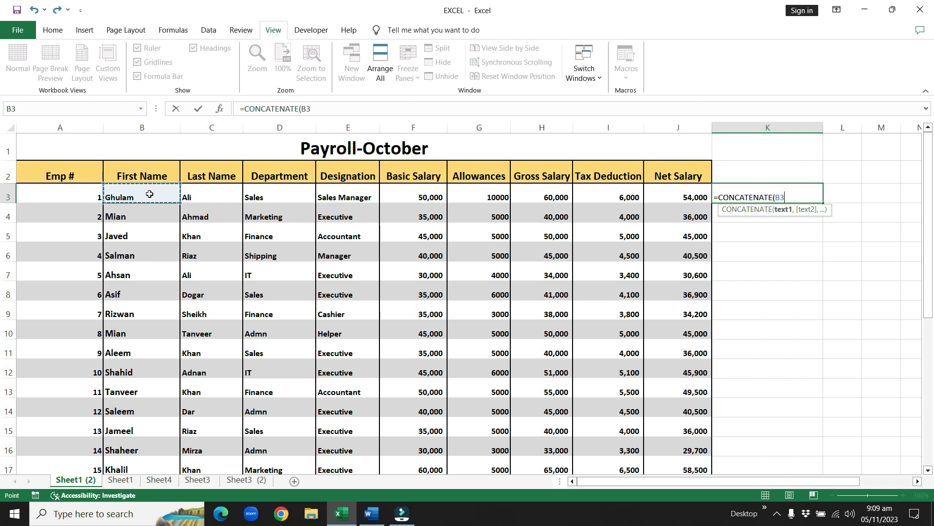
text(,)
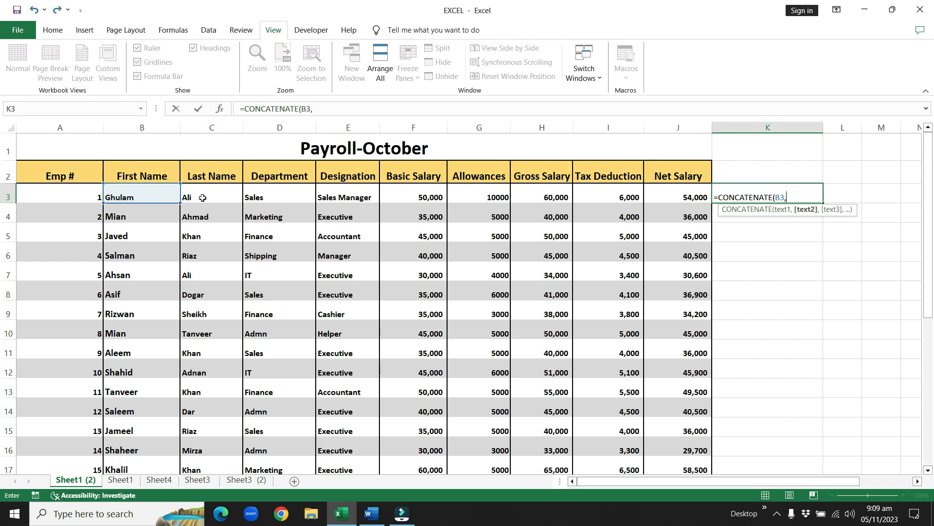
click(204, 196)
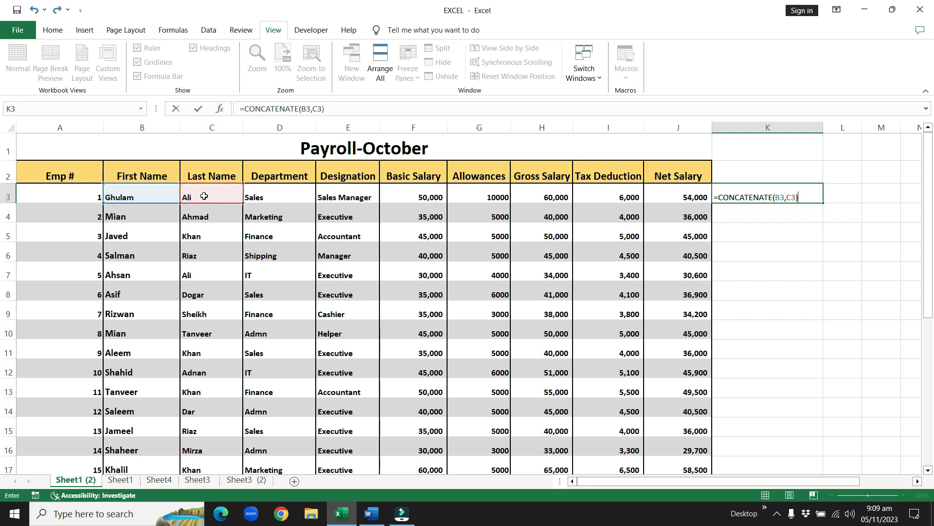
key(Return)
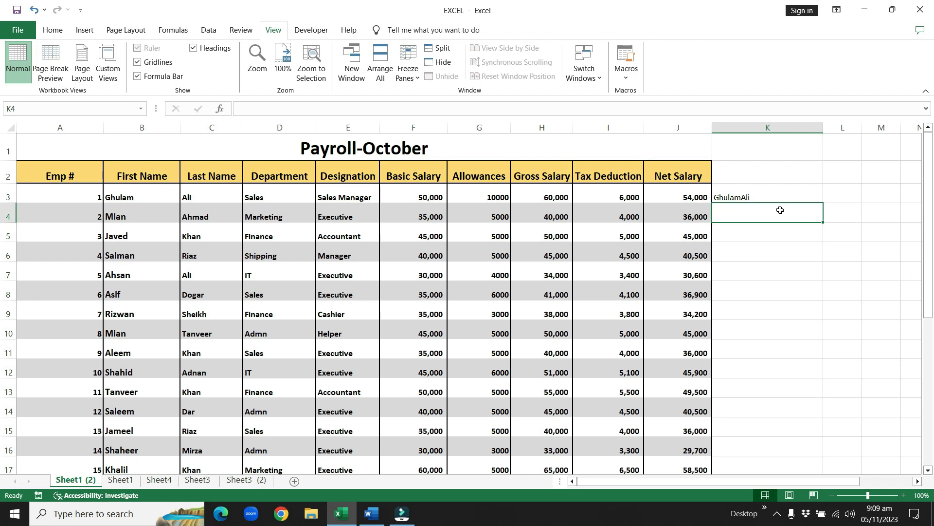
Step: Edit the formula in K3 to =CONCATENATE(B3," ",C3) so a space separates the first and last names
click(746, 197)
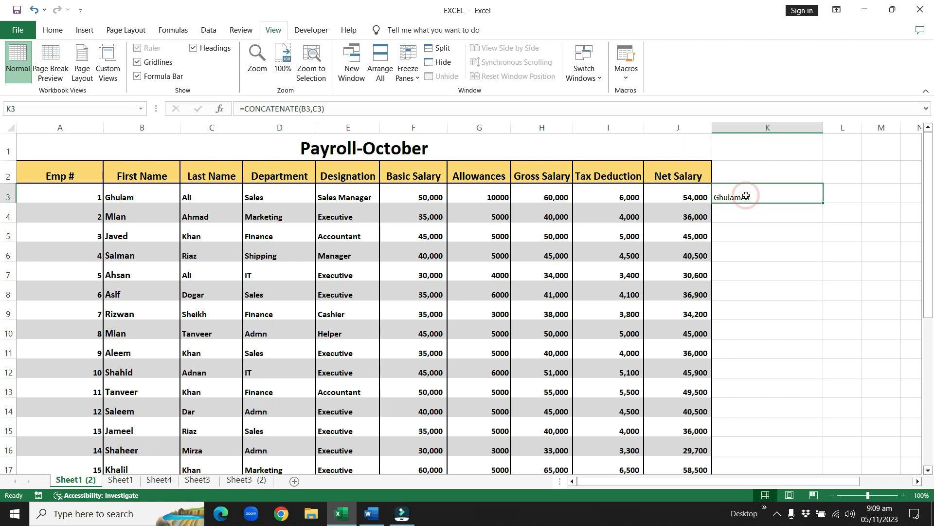
double_click(746, 196)
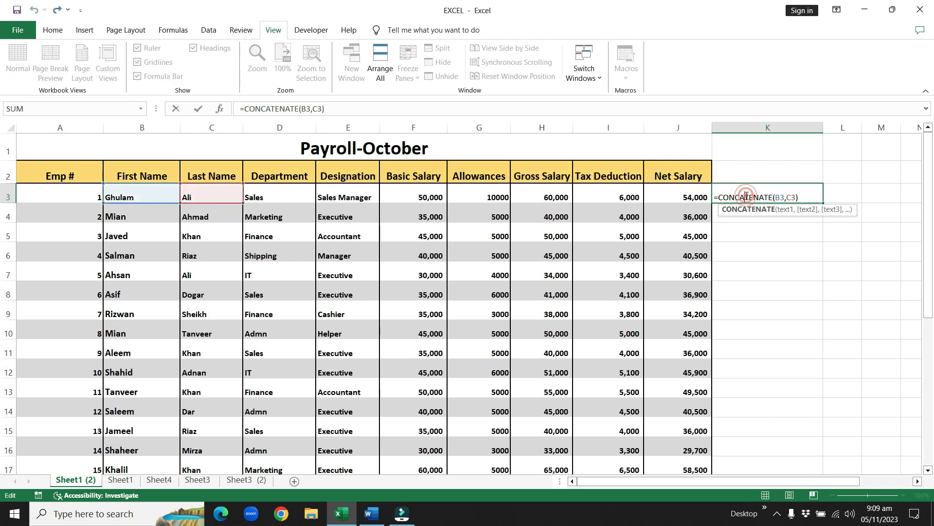
click(786, 197)
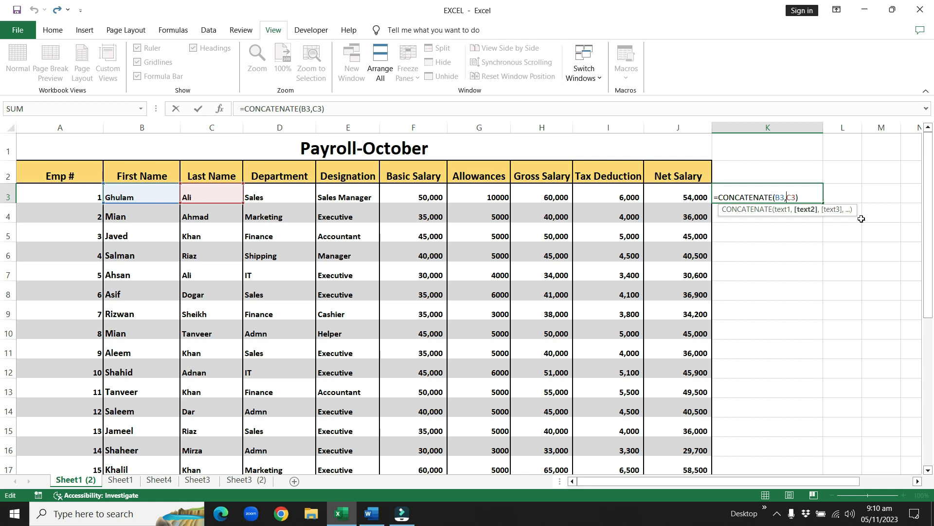
text(")
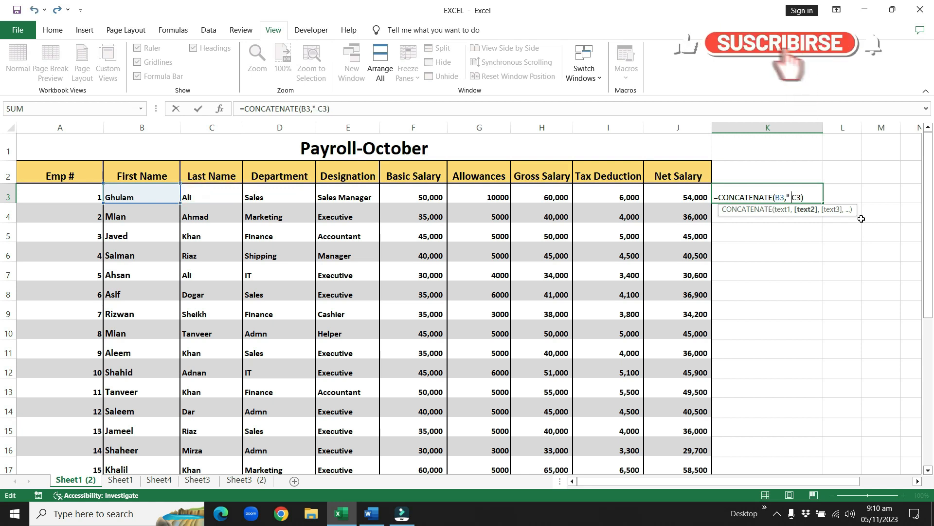
text( ")
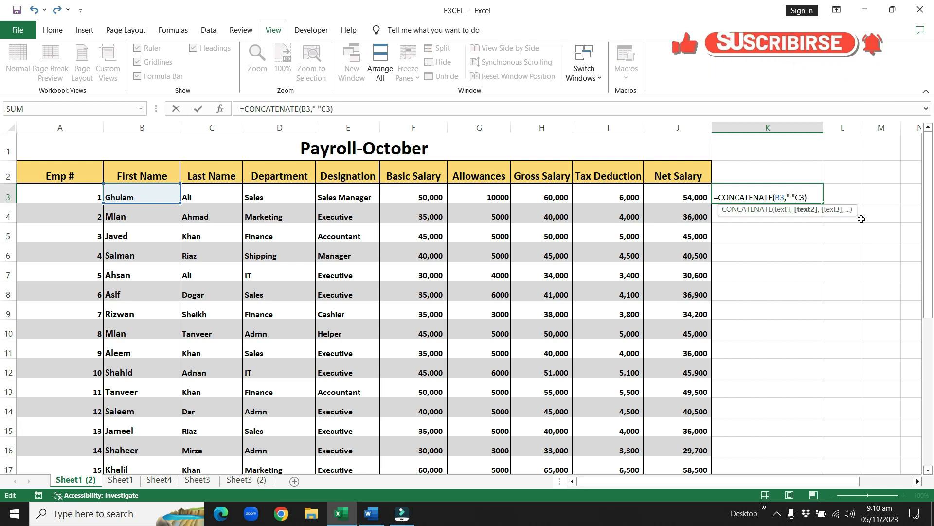
text(,)
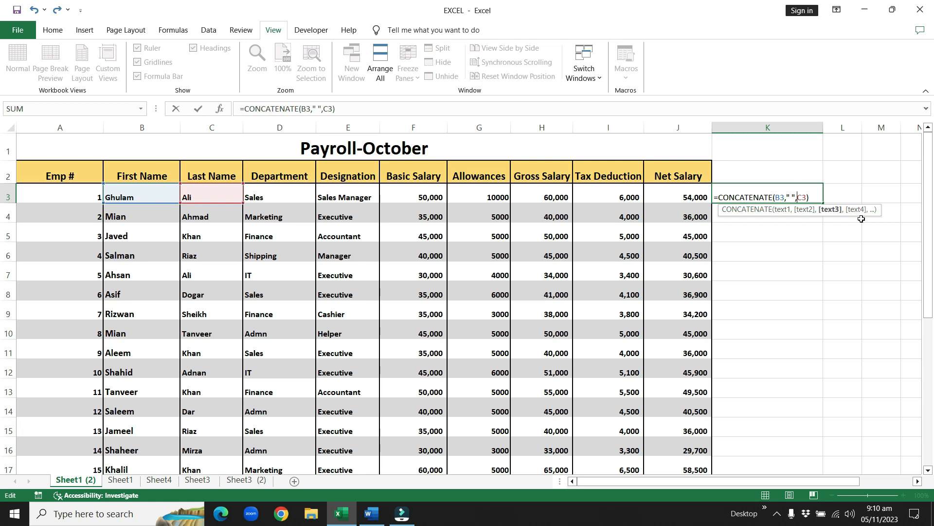
key(Return)
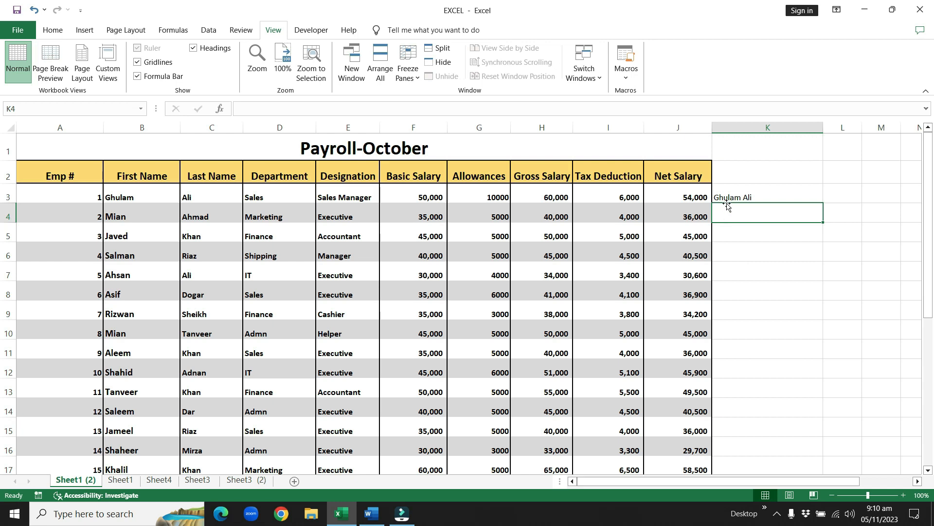
Step: Copy the K3 name-joining formula down column K for the remaining employee rows
click(777, 321)
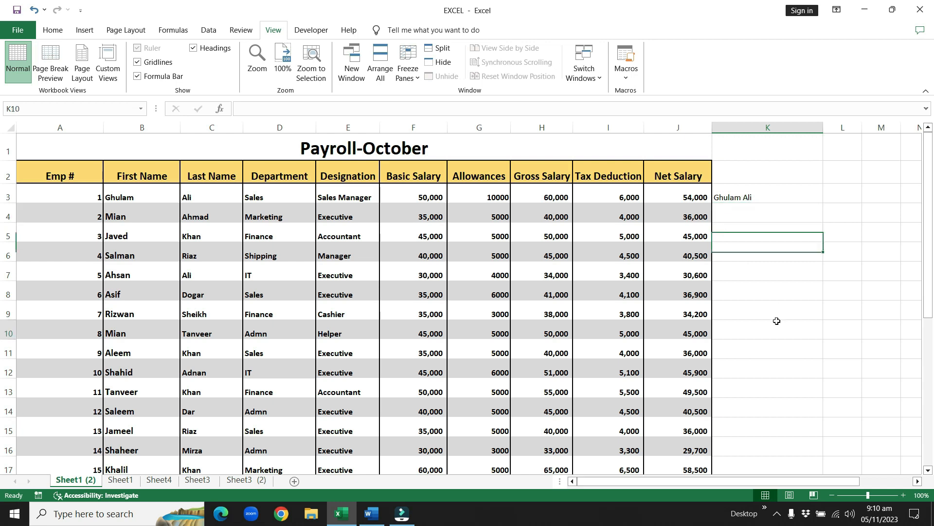
click(740, 196)
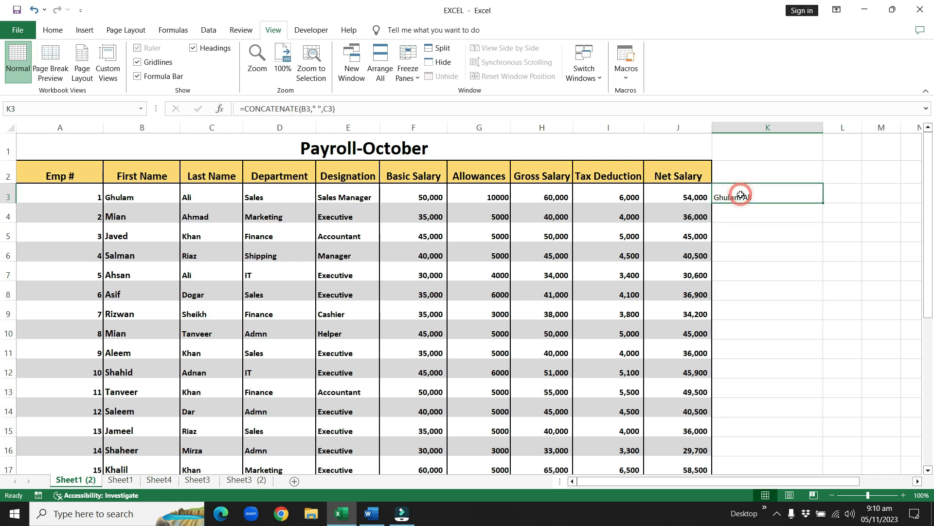
right_click(740, 195)
click(764, 234)
drag(749, 214, 752, 479)
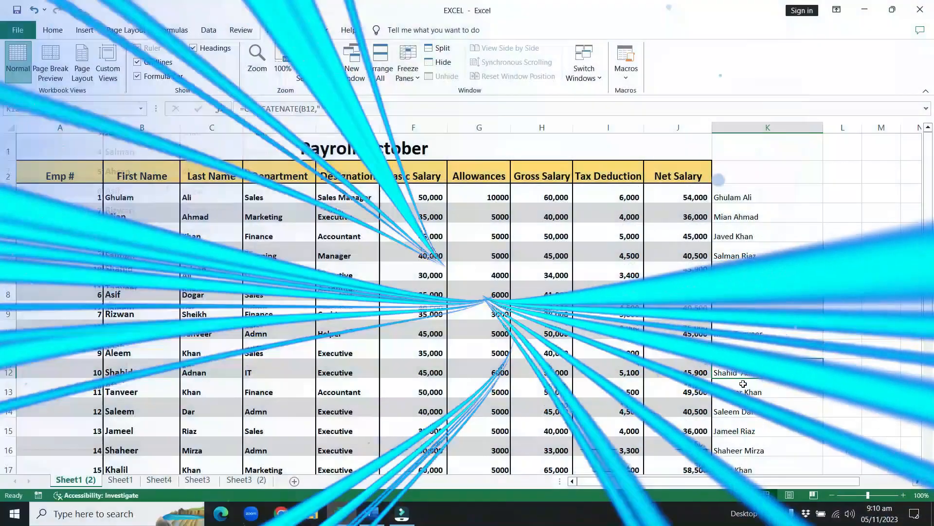